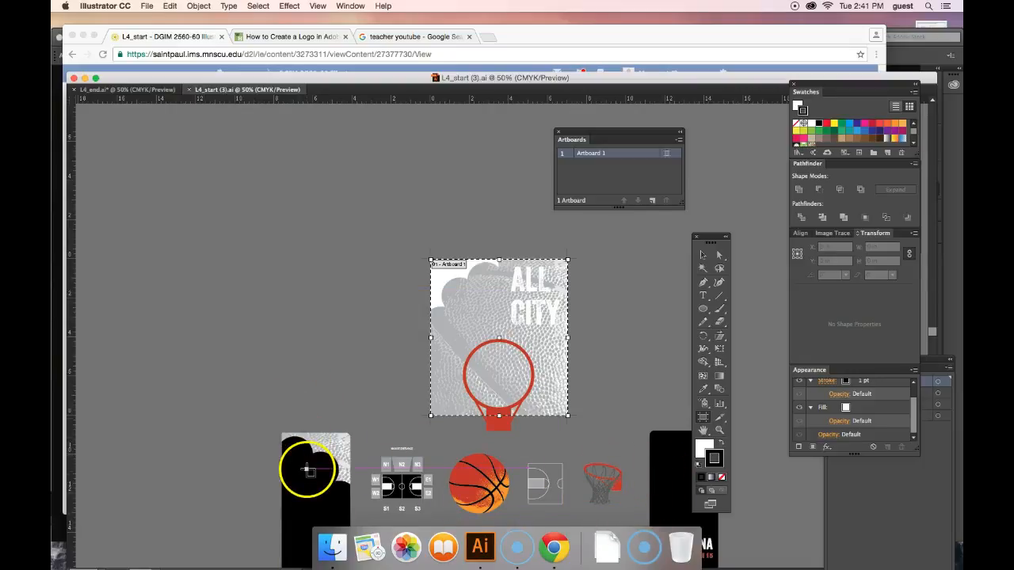
# Step: View the finished layout in L4_end.ai, return to L4_start (3).ai and move the Artboards panel clear of the artwork
pyautogui.click(151, 92)
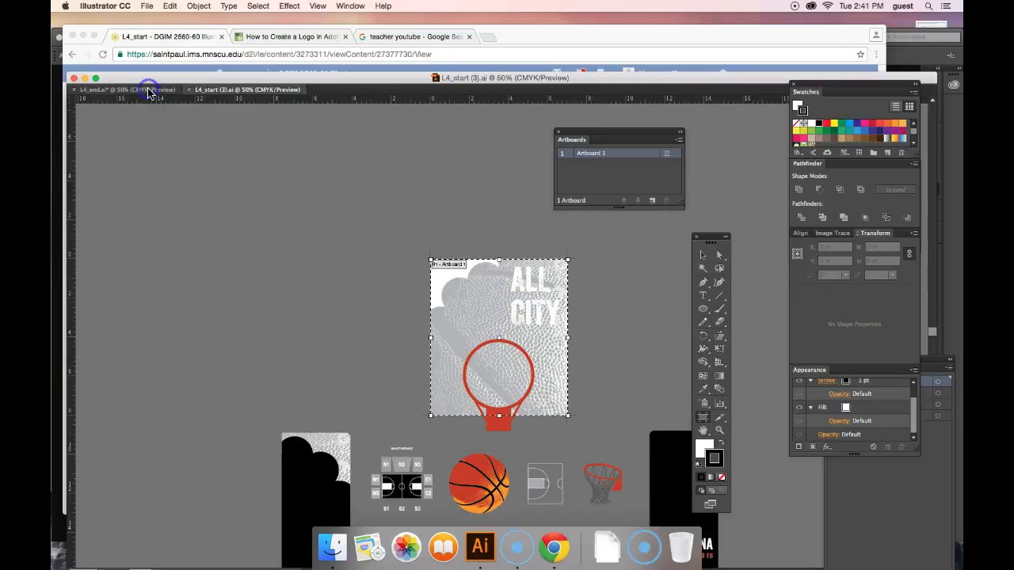
pyautogui.click(149, 92)
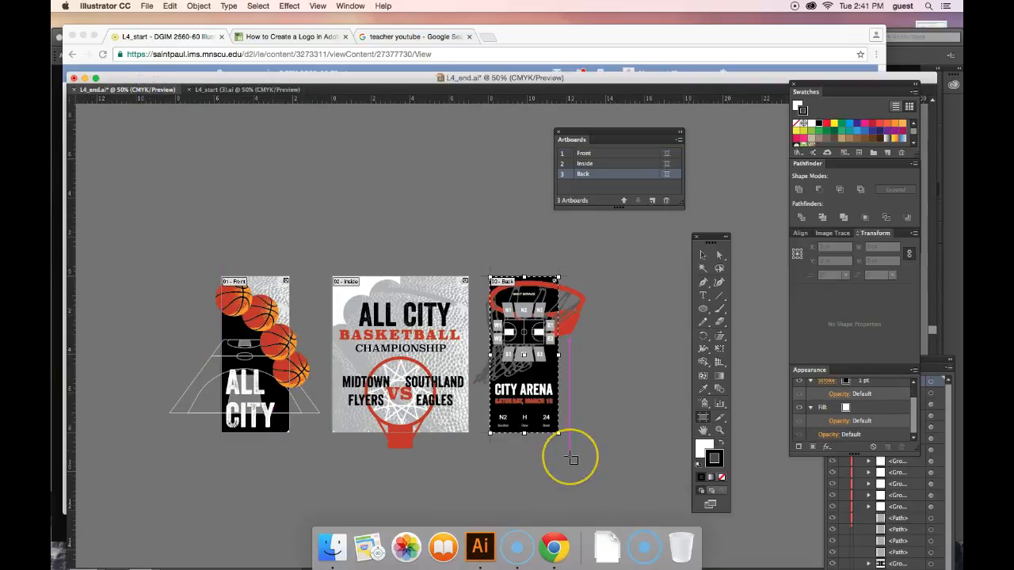
pyautogui.click(248, 91)
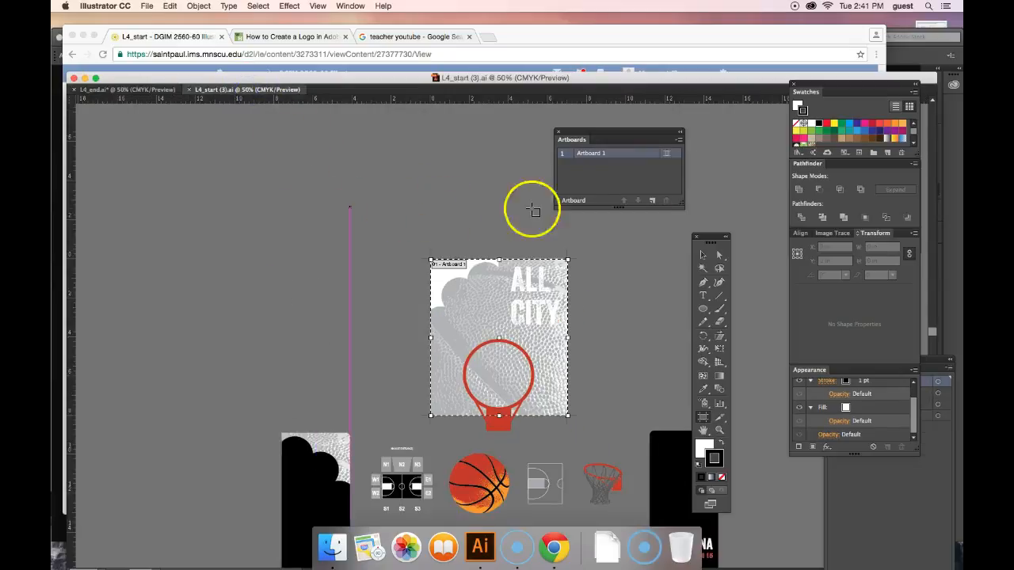
pyautogui.moveTo(620, 135); pyautogui.dragTo(206, 163)
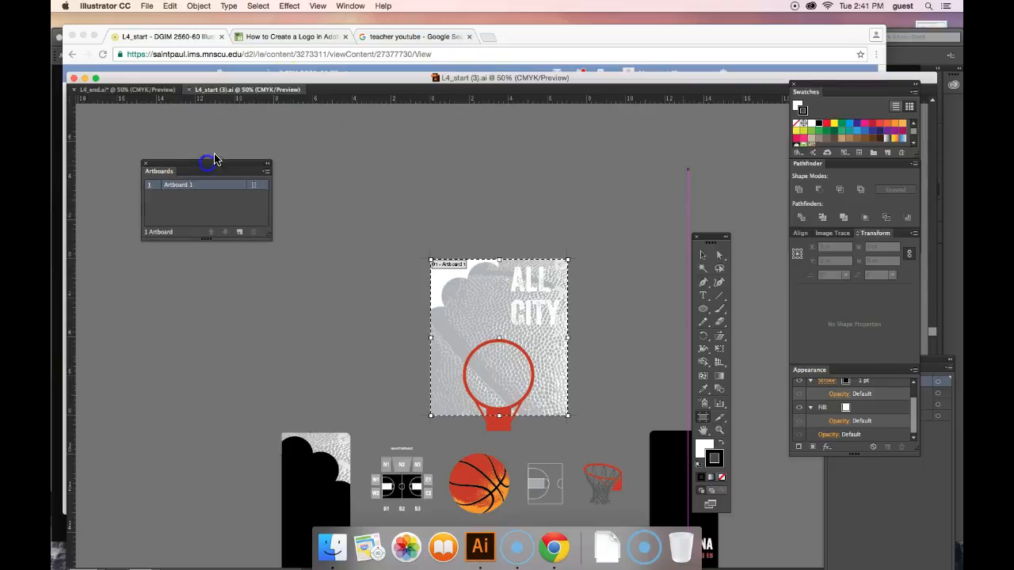
pyautogui.click(351, 6)
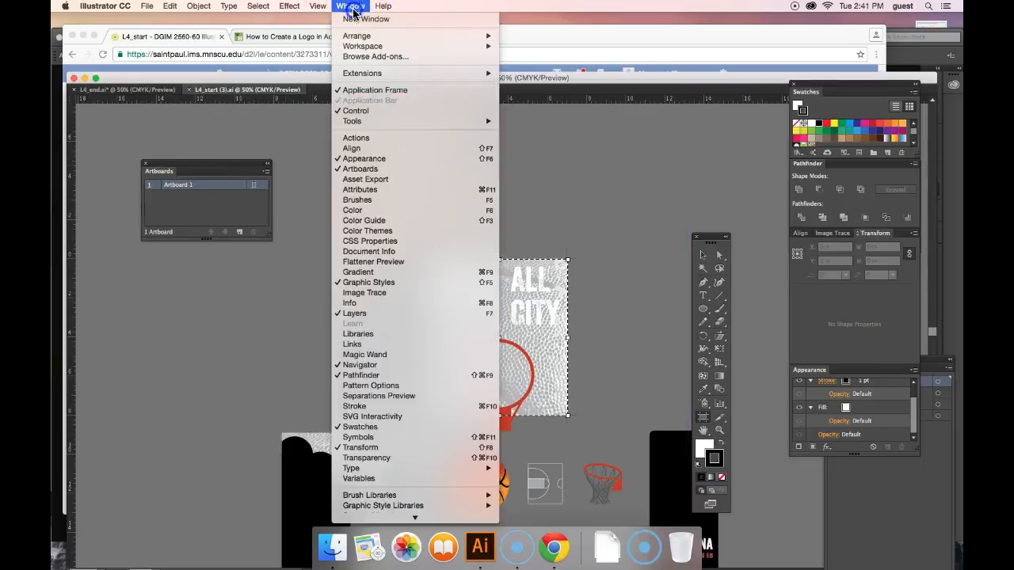
pyautogui.moveTo(366, 49)
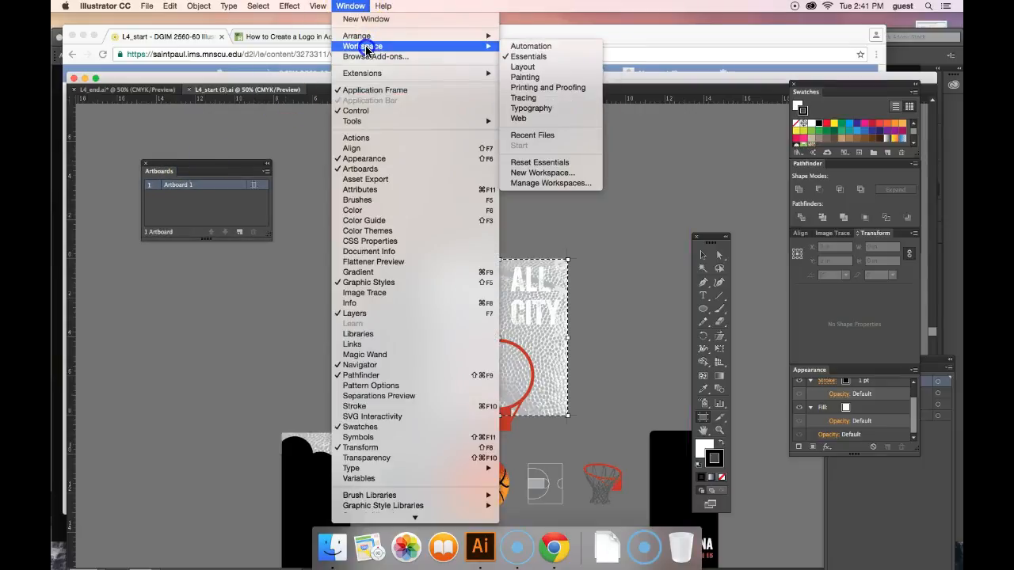
pyautogui.click(679, 169)
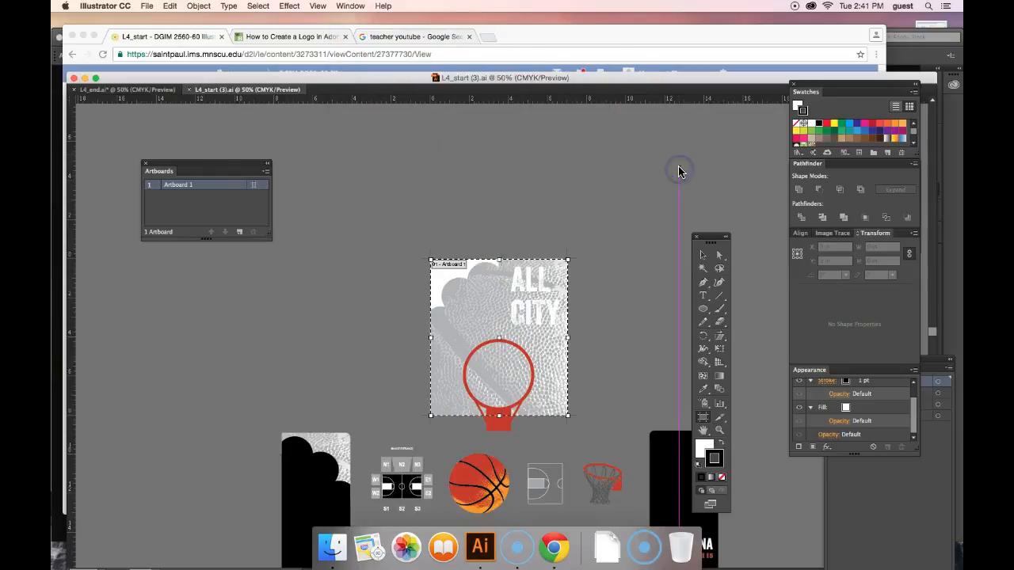
pyautogui.click(342, 6)
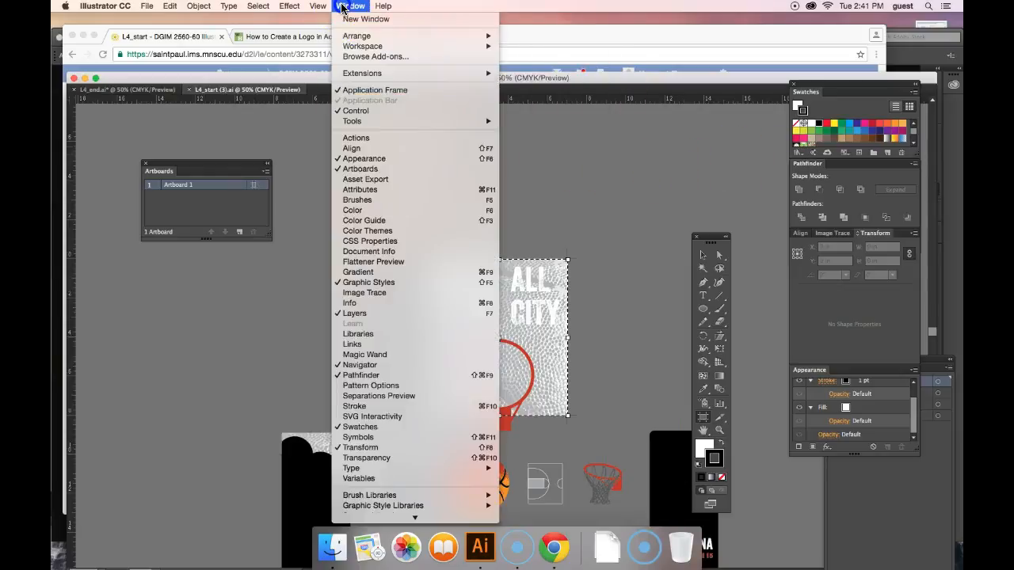
pyautogui.click(342, 6)
pyautogui.click(342, 7)
pyautogui.click(412, 170)
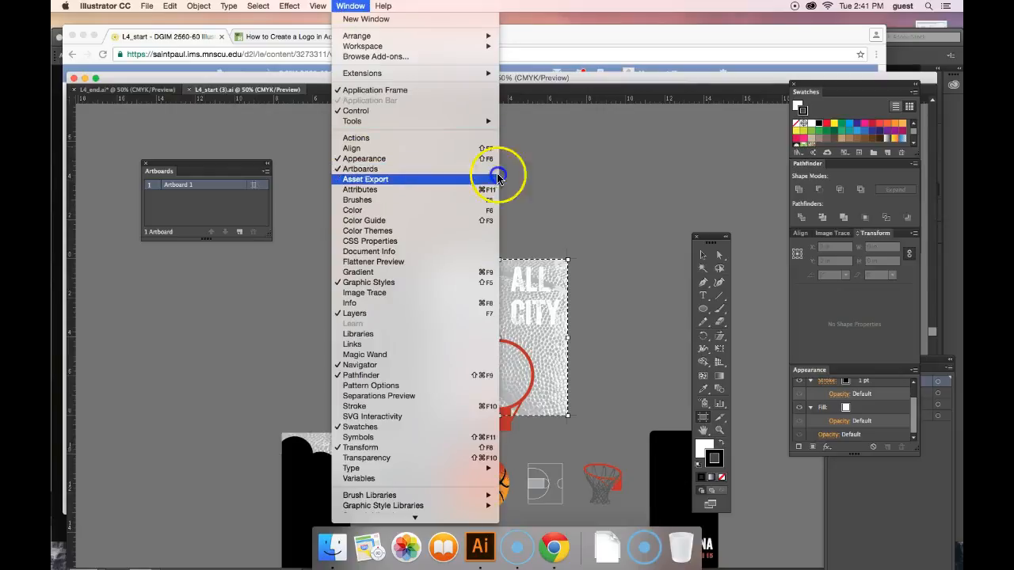
pyautogui.click(544, 178)
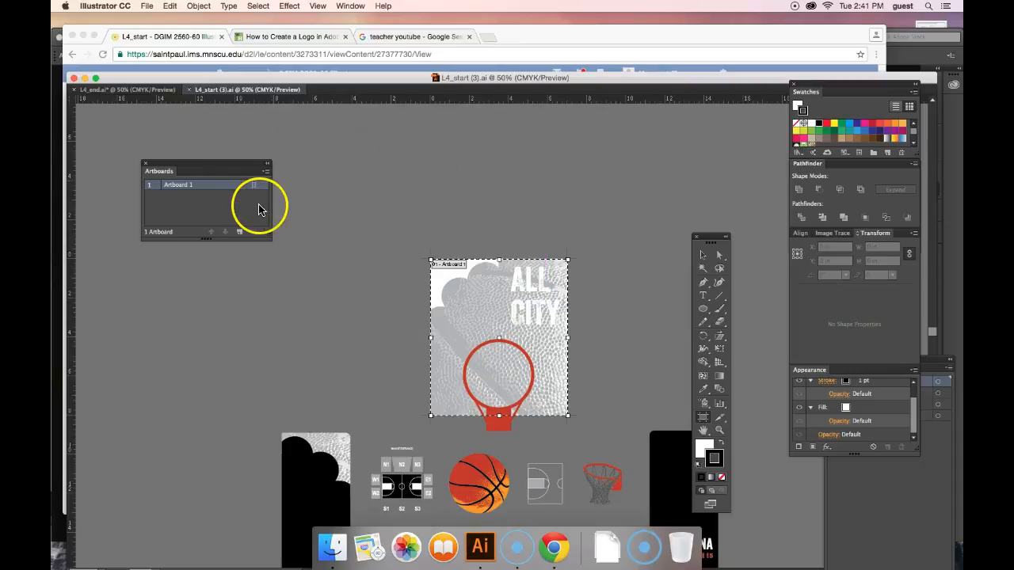
# Step: Draw a new artboard about 3.48 × 5.96 in to the right of Artboard 1 using the Artboard tool
pyautogui.moveTo(506, 245); pyautogui.dragTo(433, 269)
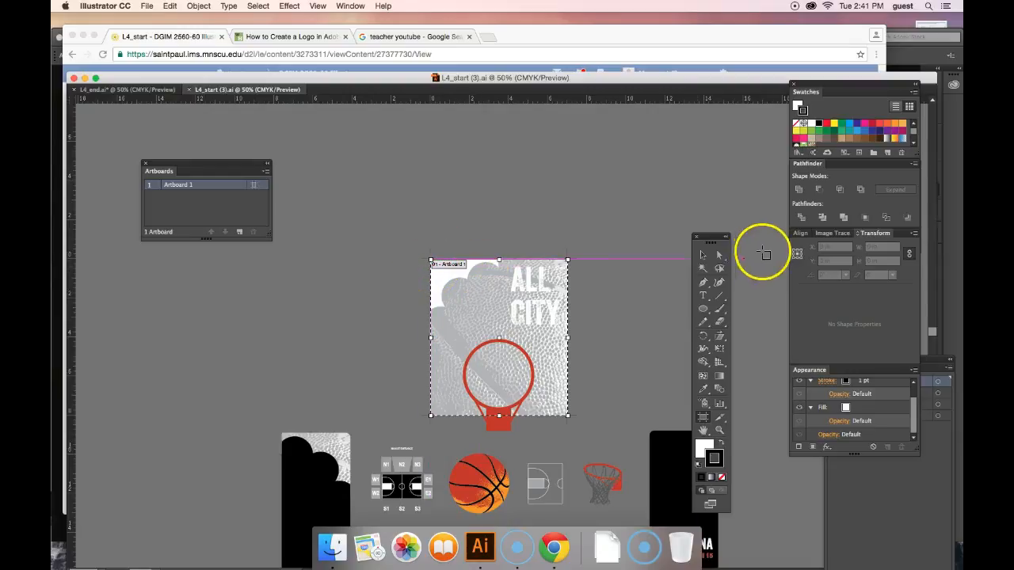
pyautogui.moveTo(717, 243); pyautogui.dragTo(346, 150)
pyautogui.click(335, 320)
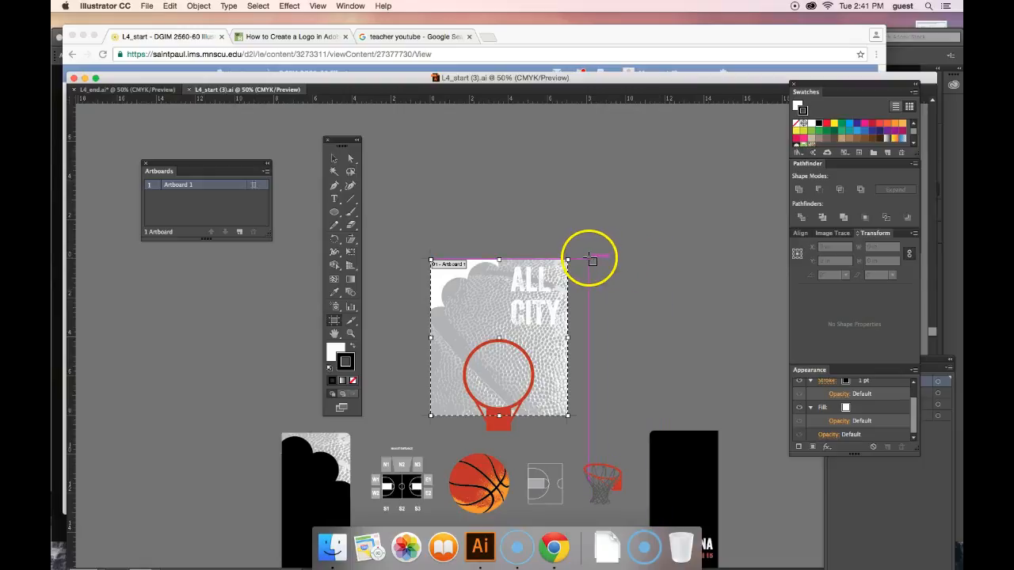
pyautogui.moveTo(587, 258); pyautogui.dragTo(658, 377)
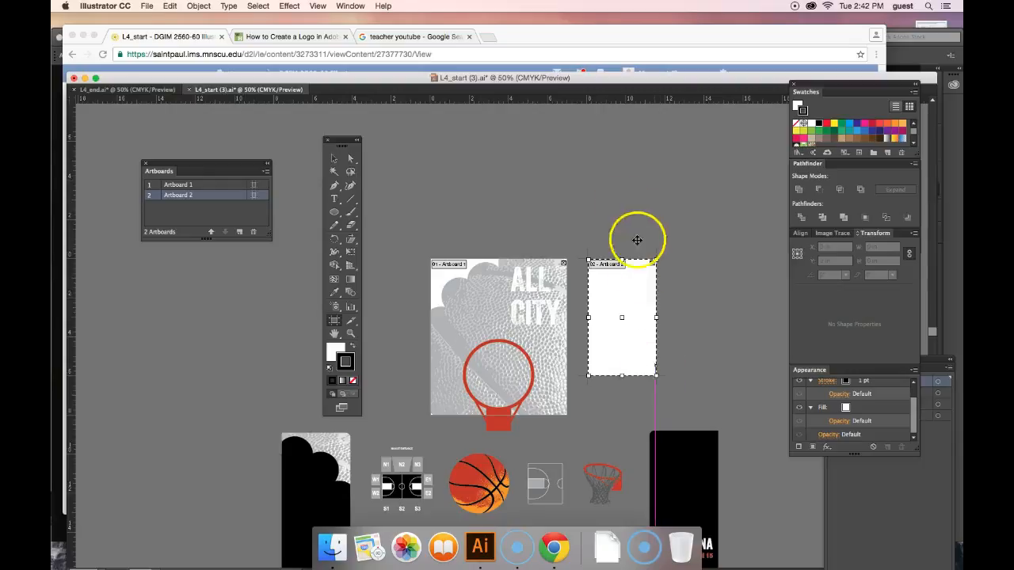
# Step: Add a third artboard based on Artboard 2 and place it to the left of Artboard 1
pyautogui.moveTo(420, 79)
pyautogui.mouseDown()
pyautogui.moveTo(413, 50)
pyautogui.moveTo(420, 62)
pyautogui.mouseUp()
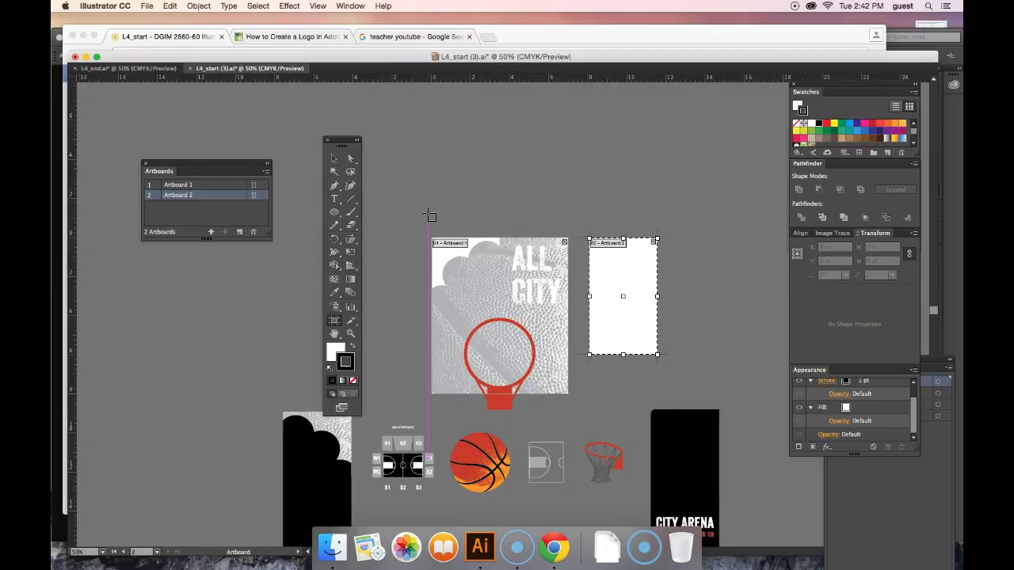
pyautogui.moveTo(342, 146); pyautogui.dragTo(732, 137)
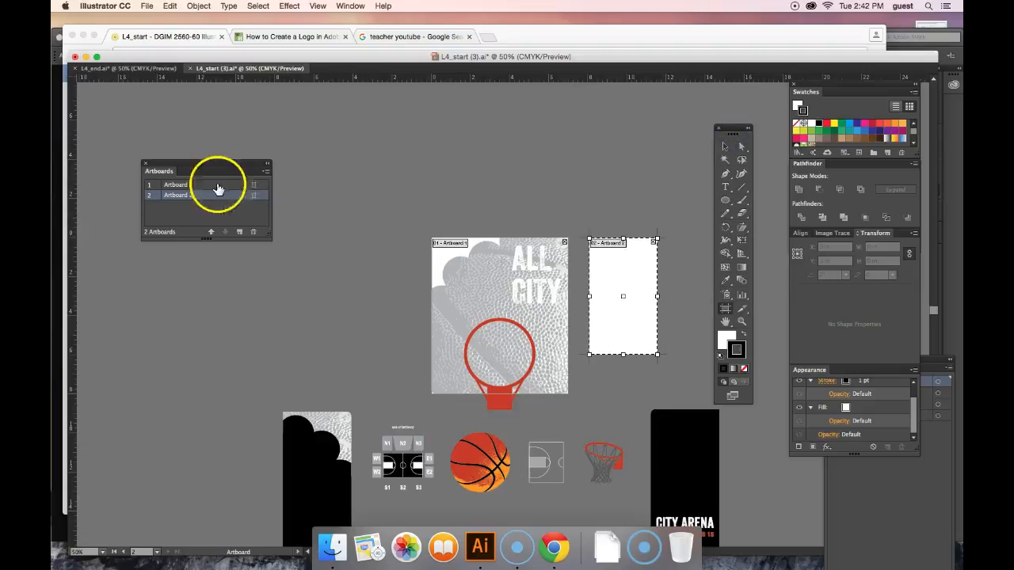
pyautogui.click(185, 197)
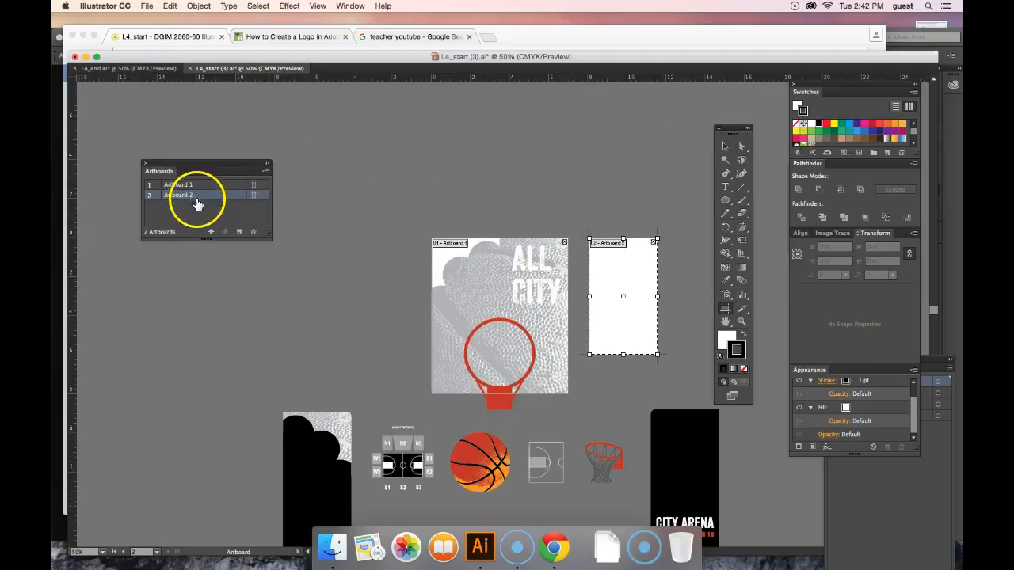
pyautogui.click(239, 235)
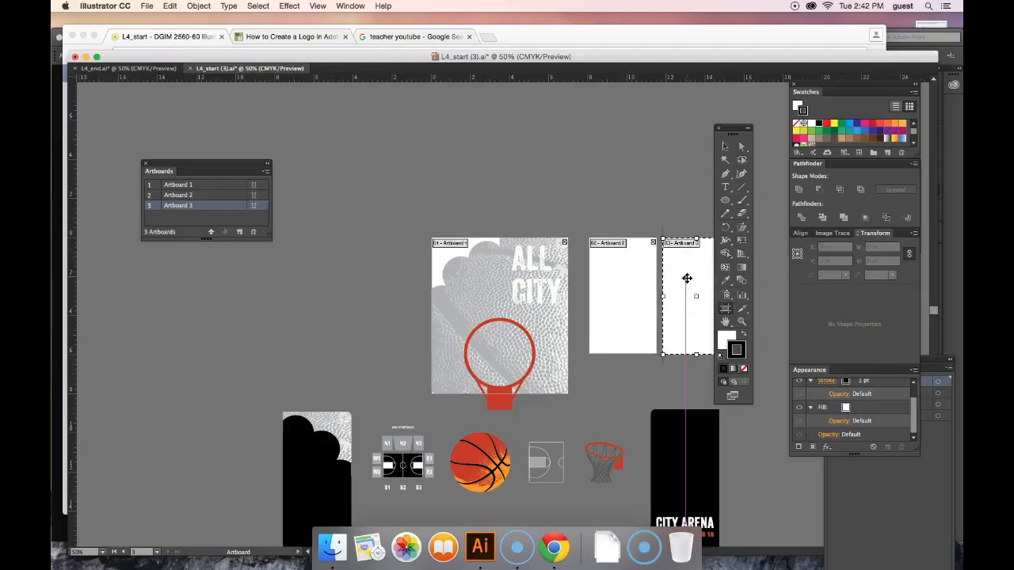
pyautogui.moveTo(687, 278); pyautogui.dragTo(364, 279)
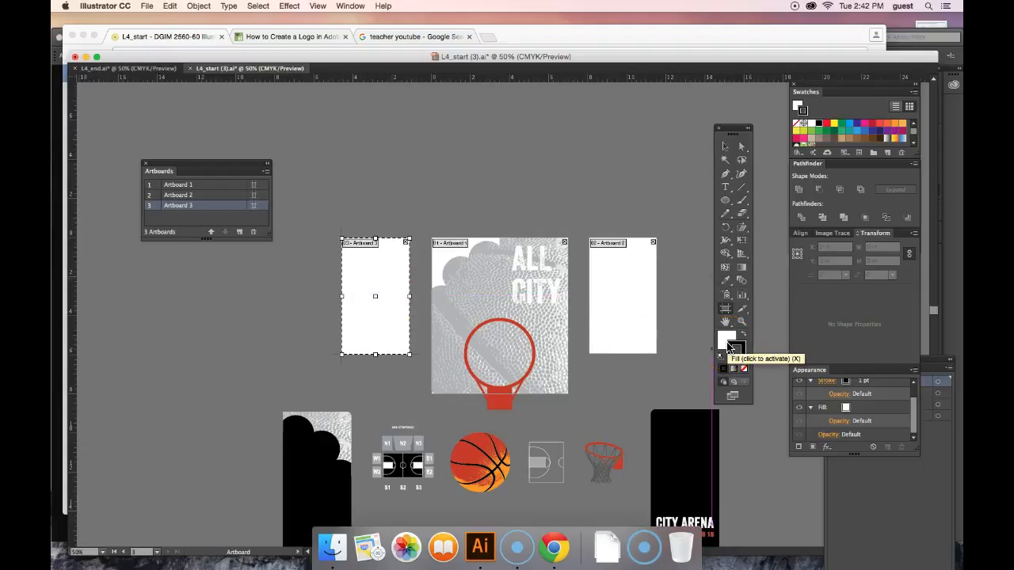
# Step: Bring the whole application frame with its artboard options into view and make Artboard 3 active for editing
pyautogui.click(725, 146)
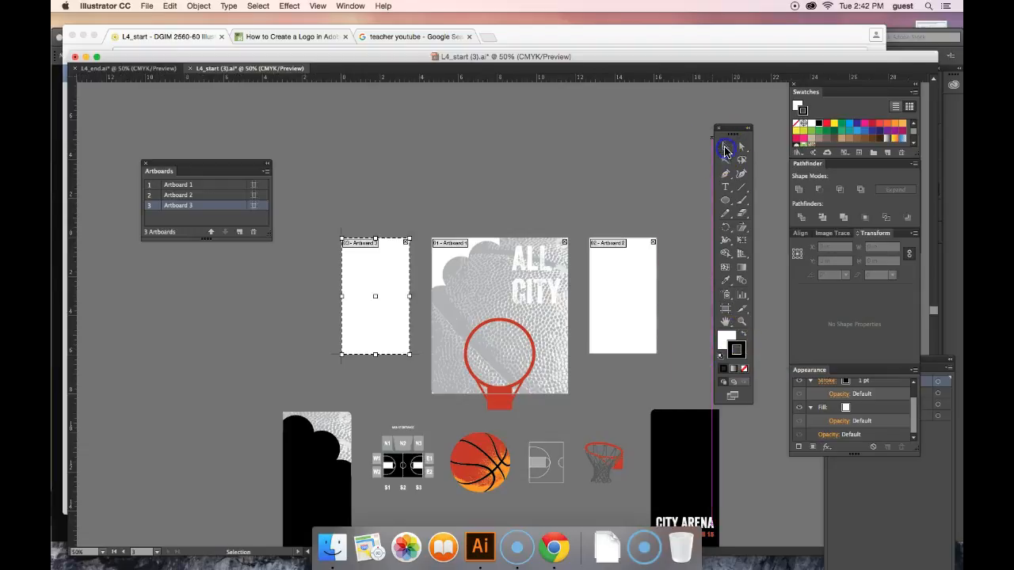
pyautogui.click(605, 273)
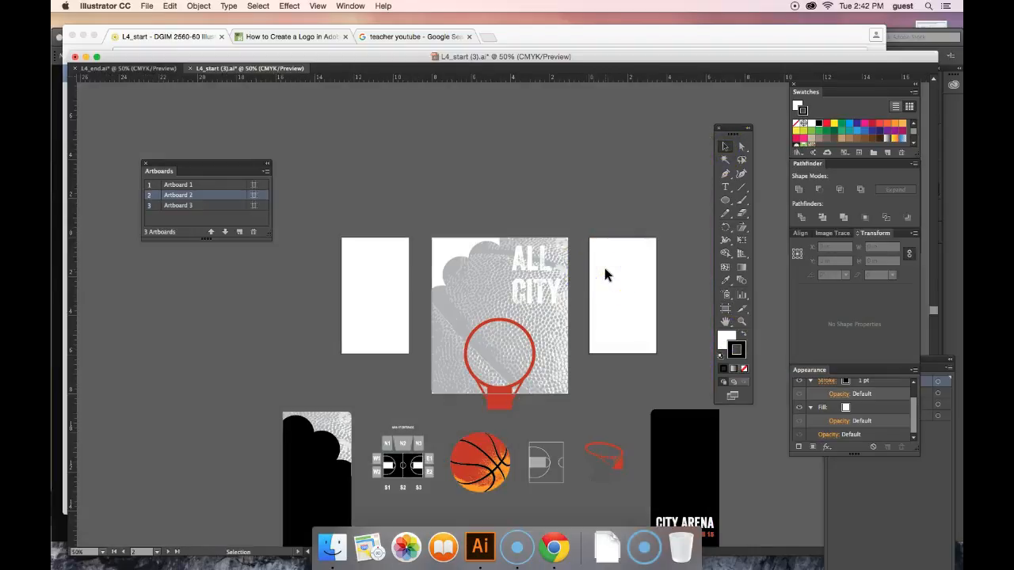
pyautogui.click(358, 6)
pyautogui.click(358, 5)
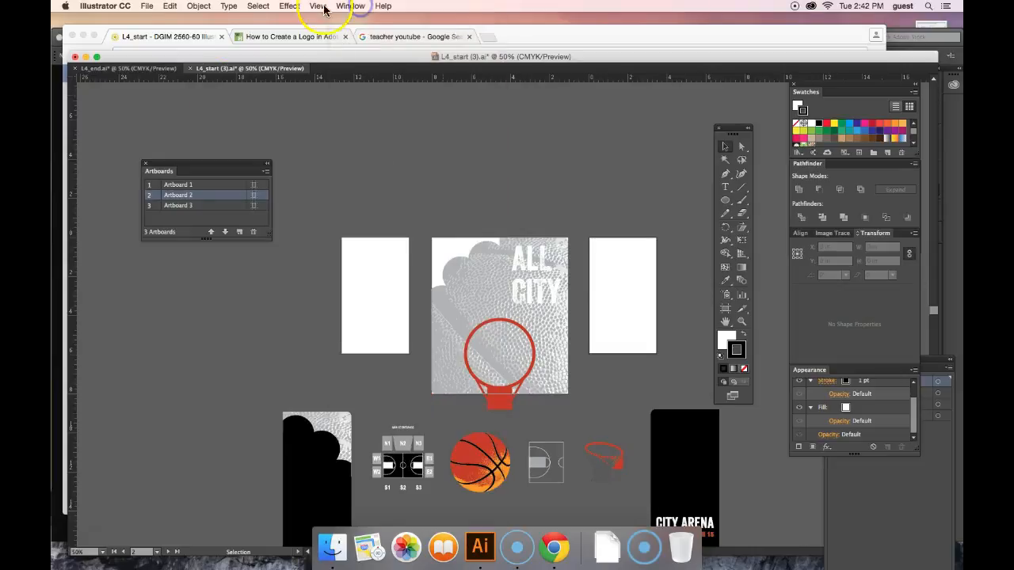
pyautogui.click(73, 536)
pyautogui.click(155, 469)
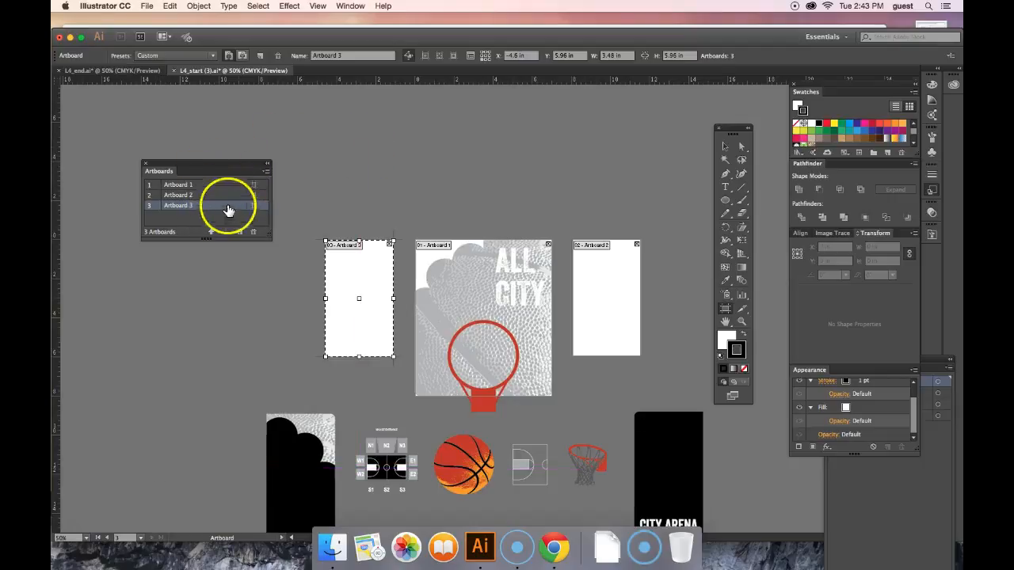
# Step: Set Artboard 3's width to 3.5 in and height to 6 in without constraining the proportions, and leave artboard editing
pyautogui.click(626, 55)
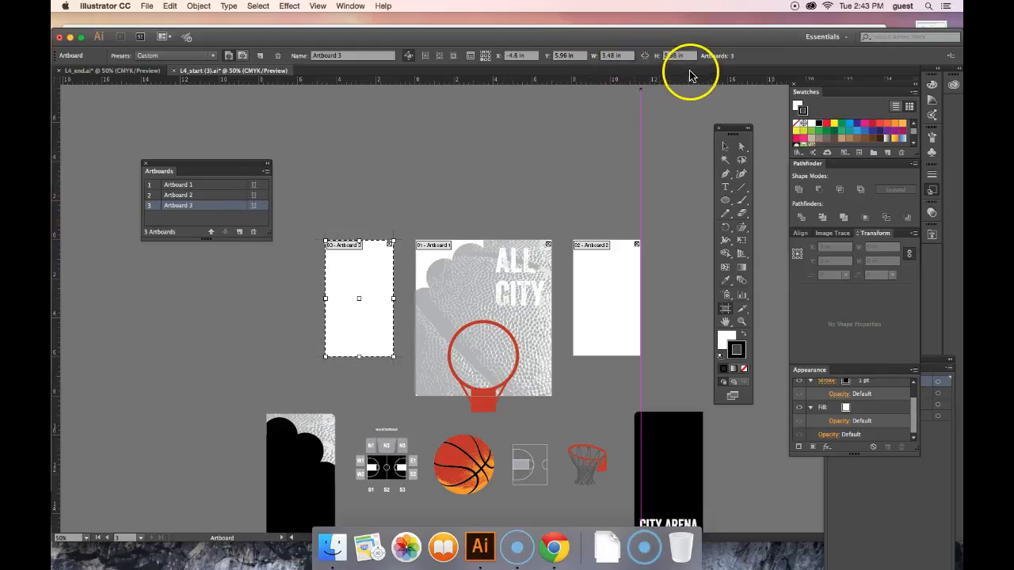
pyautogui.press('Tab')
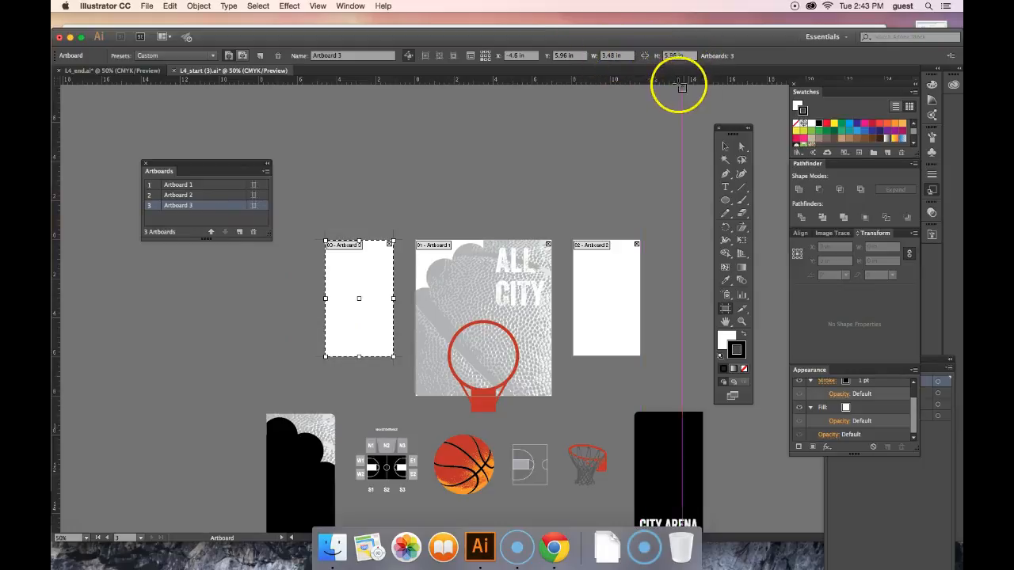
pyautogui.click(646, 56)
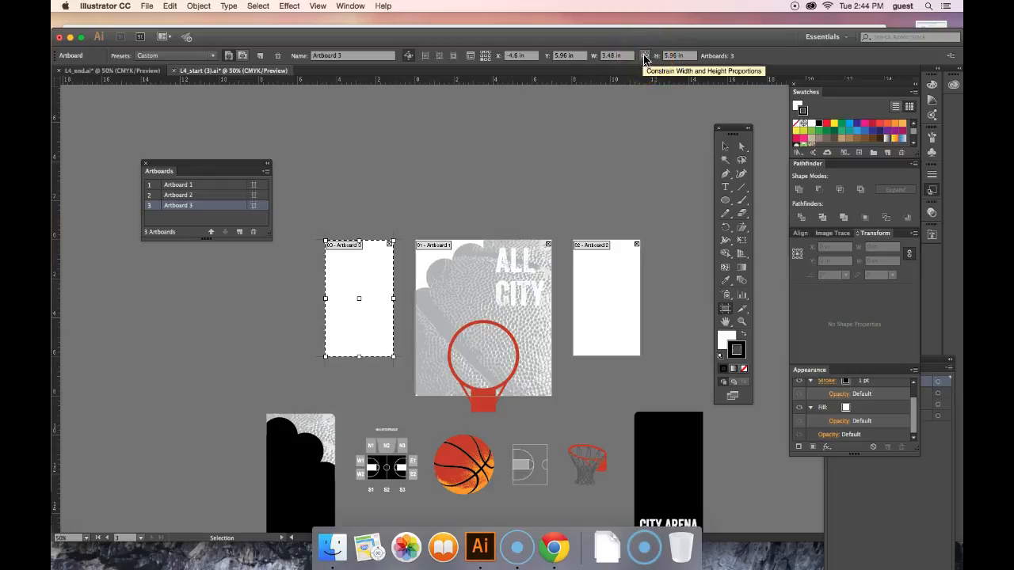
pyautogui.click(646, 57)
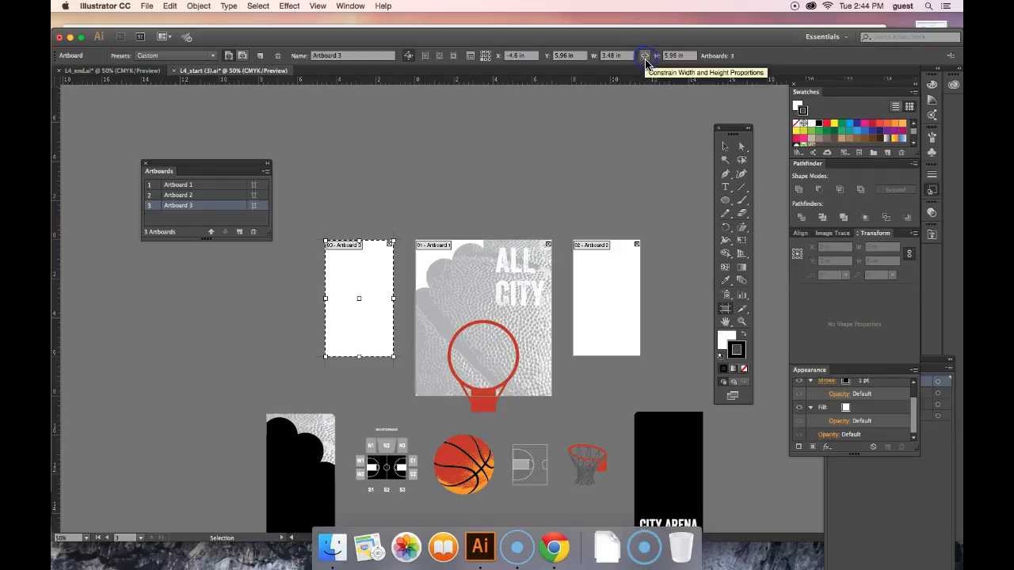
pyautogui.click(644, 57)
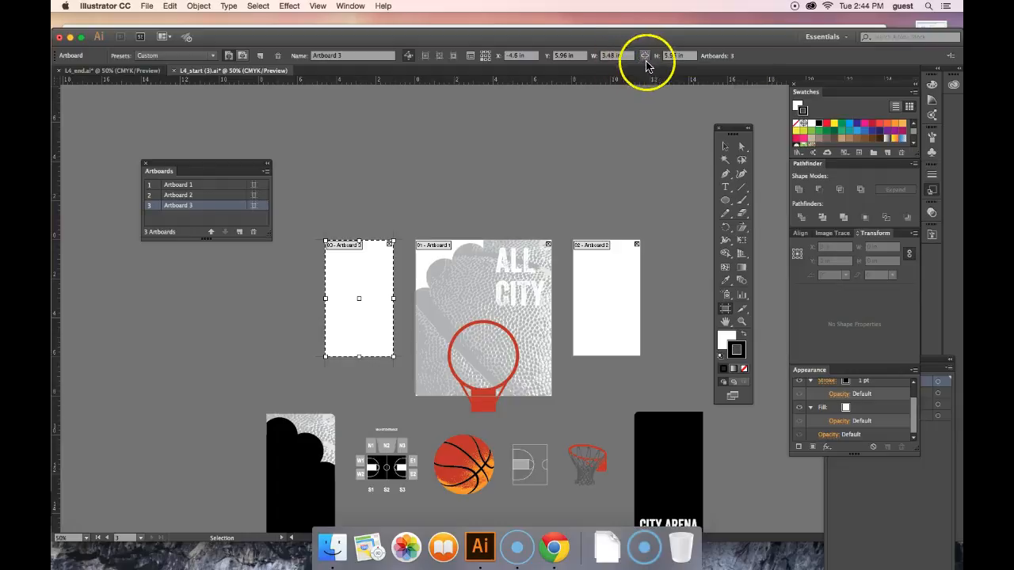
pyautogui.click(614, 56)
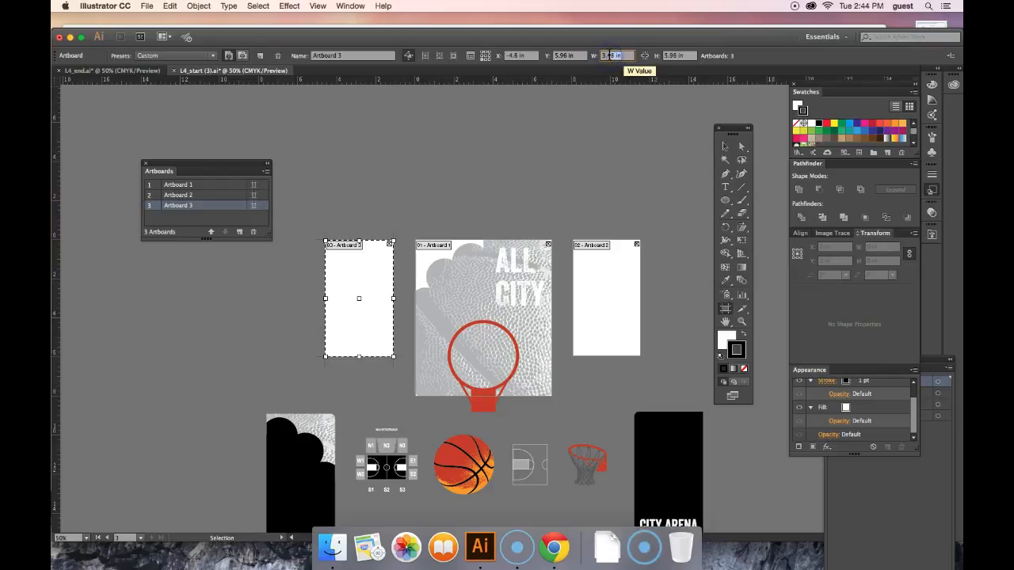
pyautogui.moveTo(628, 55); pyautogui.dragTo(610, 53)
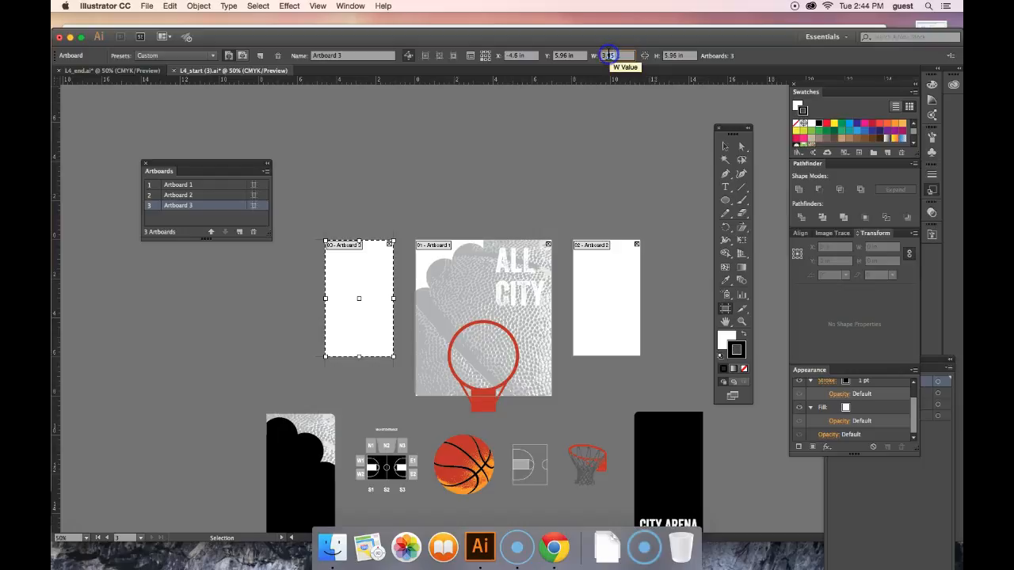
pyautogui.click(674, 55)
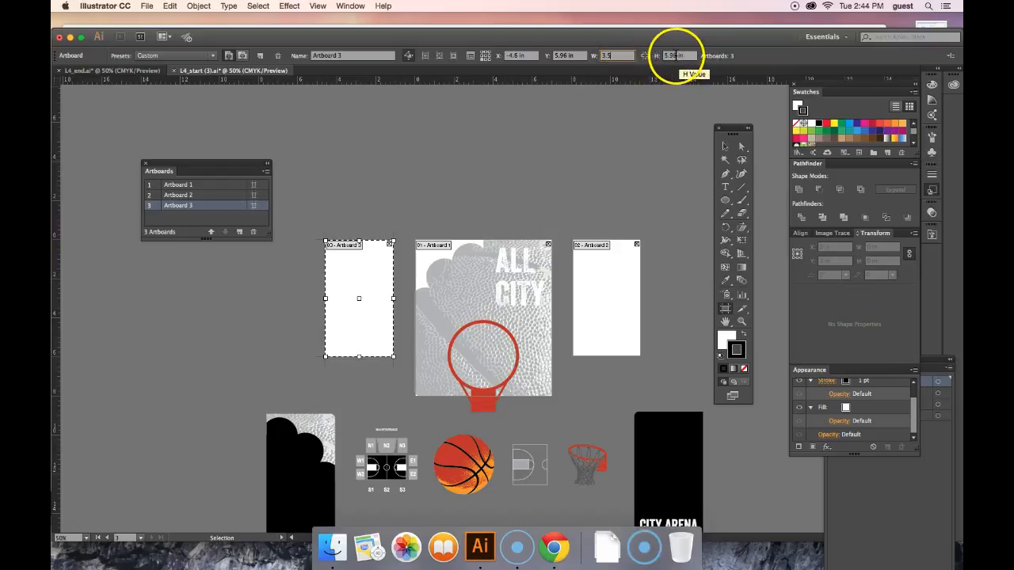
pyautogui.moveTo(678, 56); pyautogui.dragTo(651, 55)
pyautogui.write('6')
pyautogui.click(630, 56)
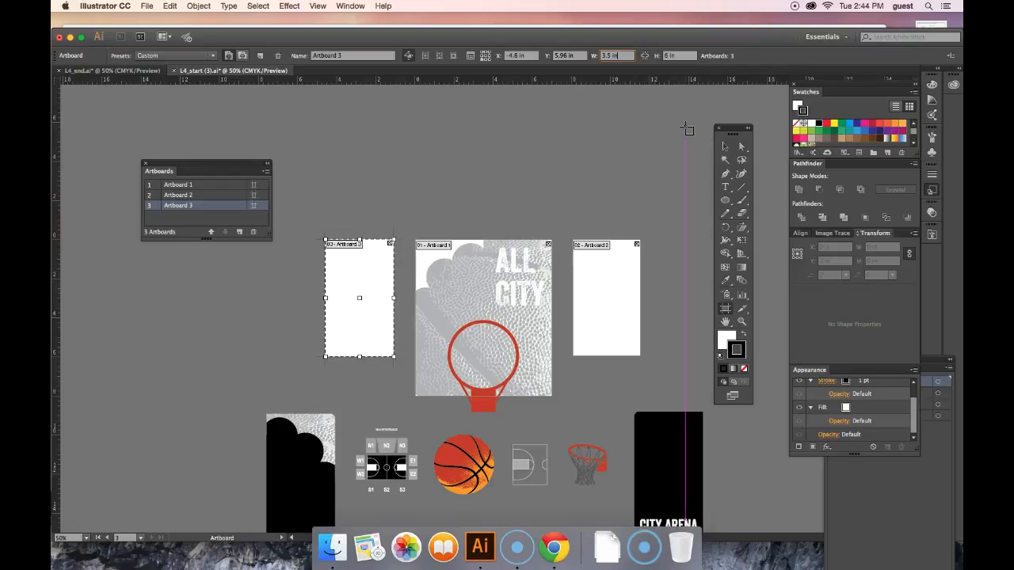
pyautogui.click(727, 148)
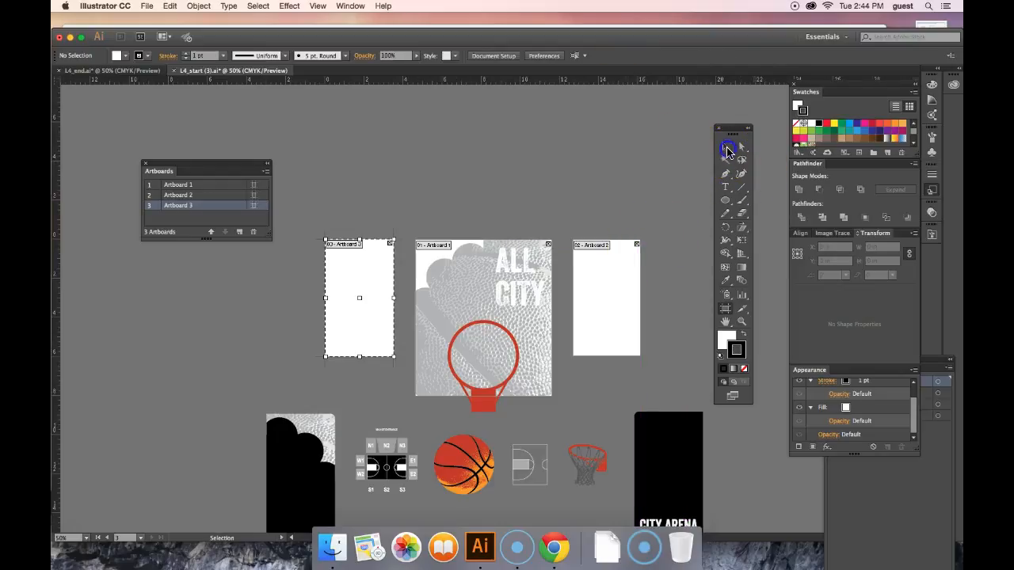
# Step: Set Artboard 2's width to 3.5 in and height to 6 in without constraining the proportions, and leave artboard editing
pyautogui.click(201, 197)
pyautogui.doubleClick(201, 197)
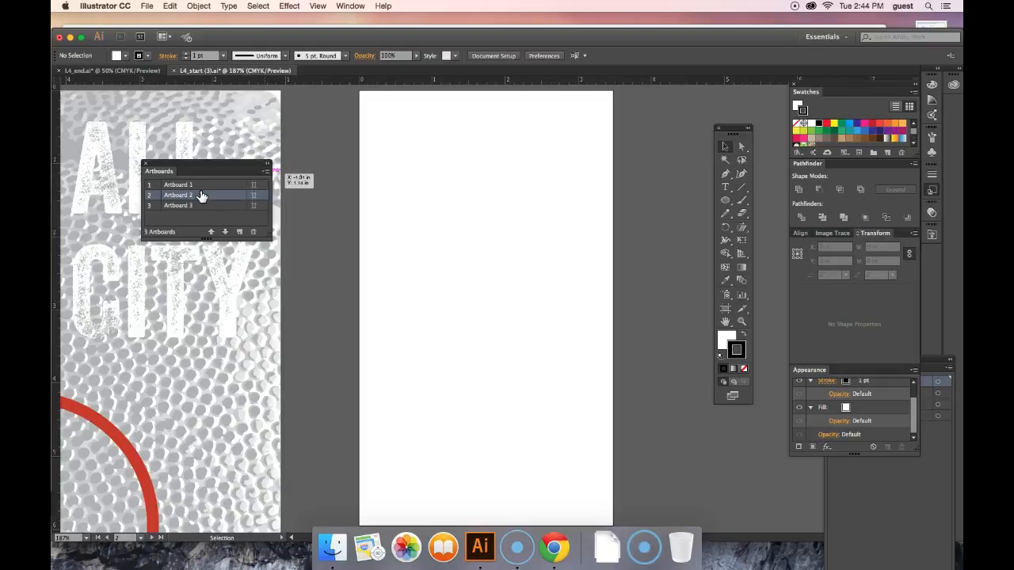
pyautogui.click(726, 310)
pyautogui.click(609, 55)
pyautogui.doubleClick(610, 57)
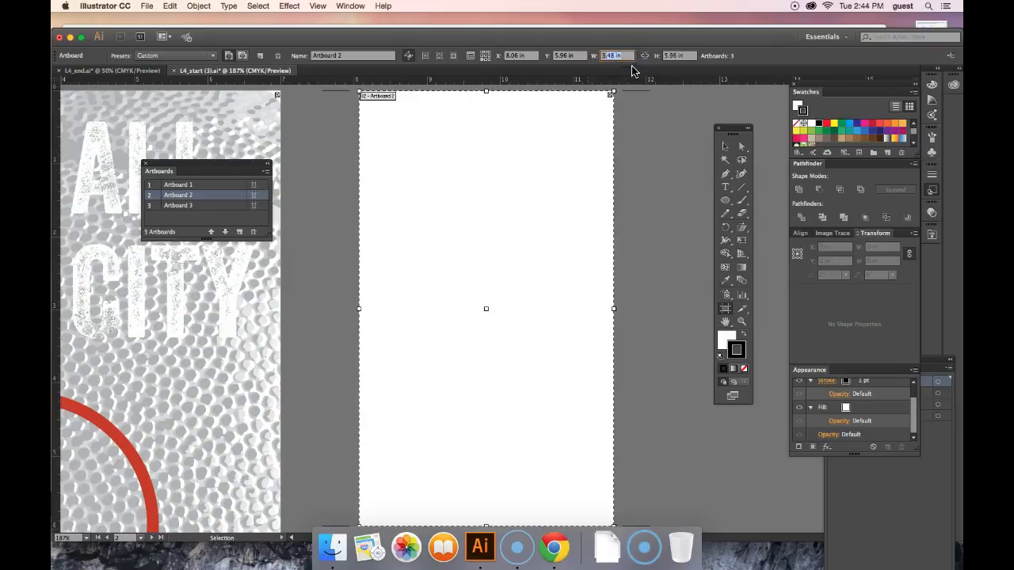
pyautogui.write('3.5')
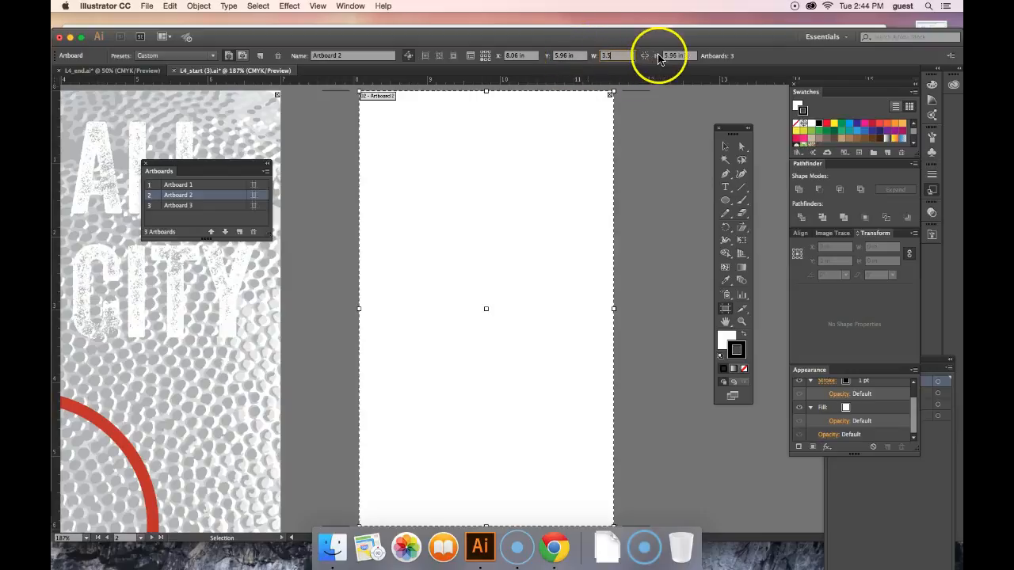
pyautogui.doubleClick(659, 56)
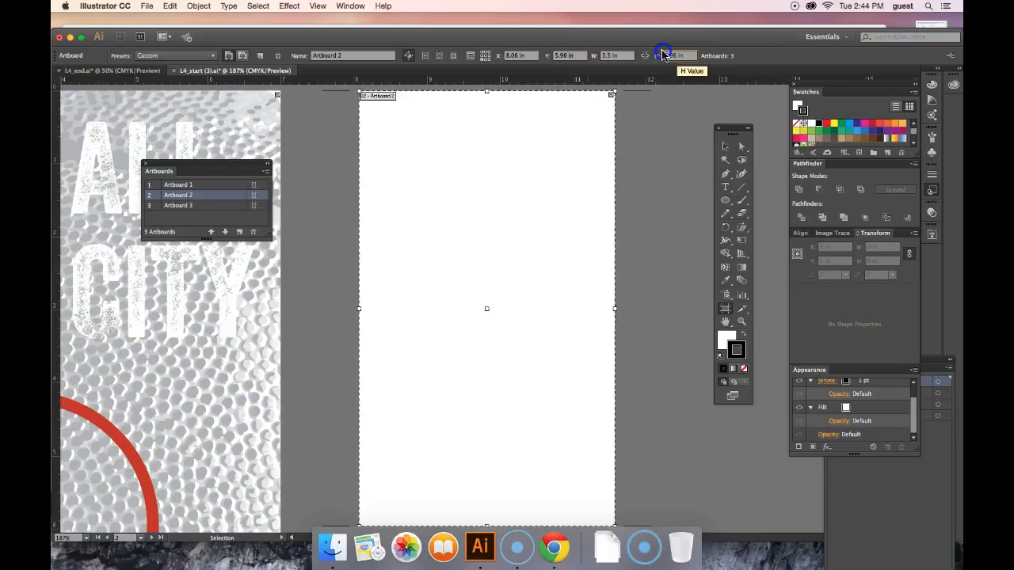
pyautogui.write('5')
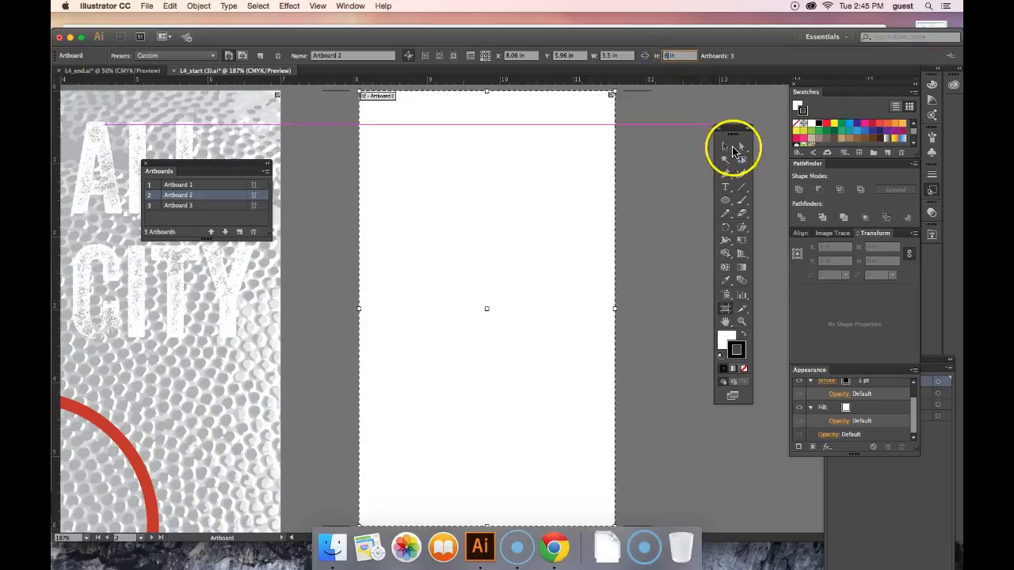
pyautogui.click(646, 57)
pyautogui.click(627, 55)
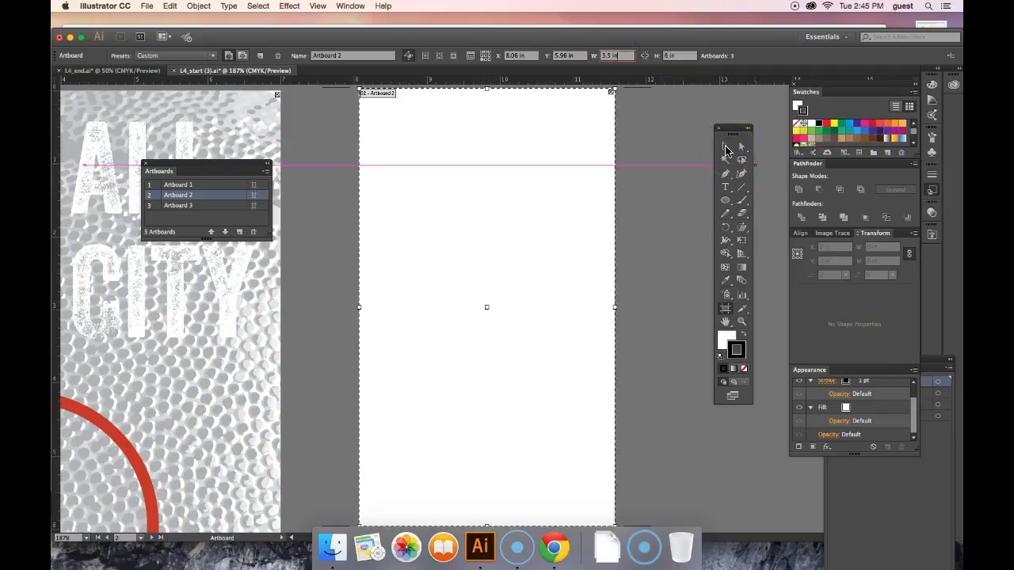
pyautogui.click(727, 149)
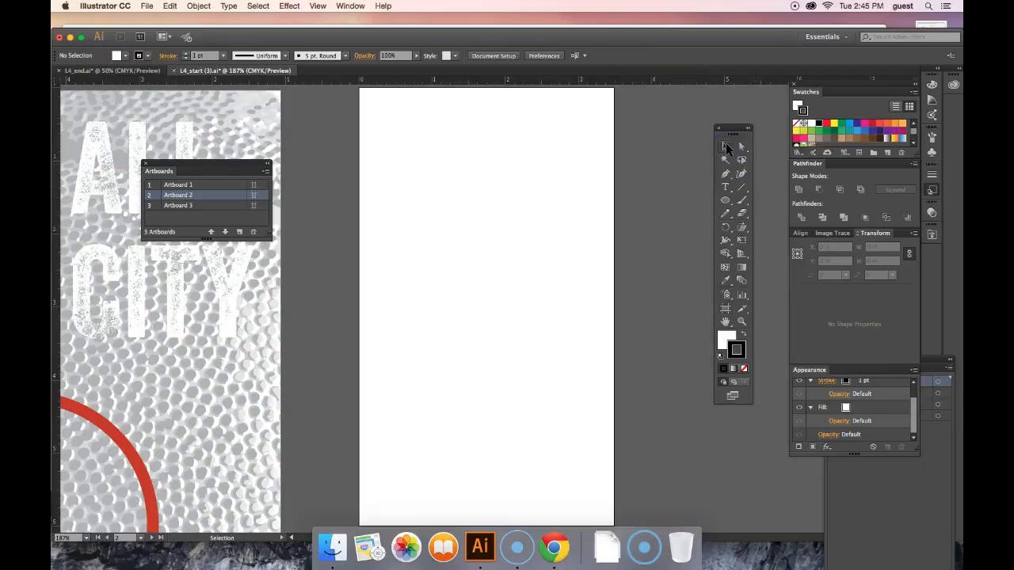
# Step: Move the Artboards panel clear of all three artboards and make Artboard 3 active
pyautogui.press('super+minus')
pyautogui.press('super+minus')
pyautogui.press('super+minus')
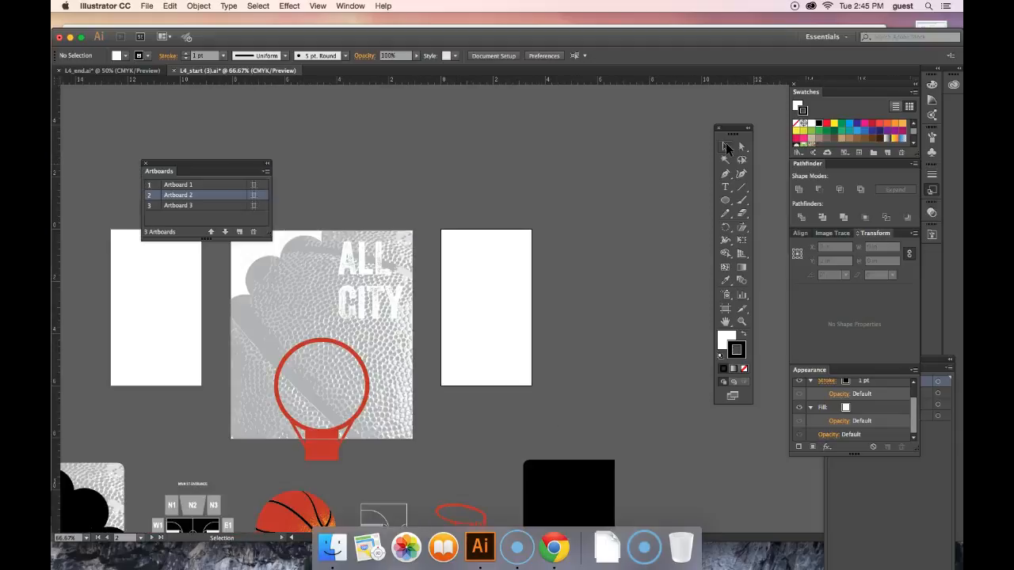
pyautogui.moveTo(219, 165); pyautogui.dragTo(629, 131)
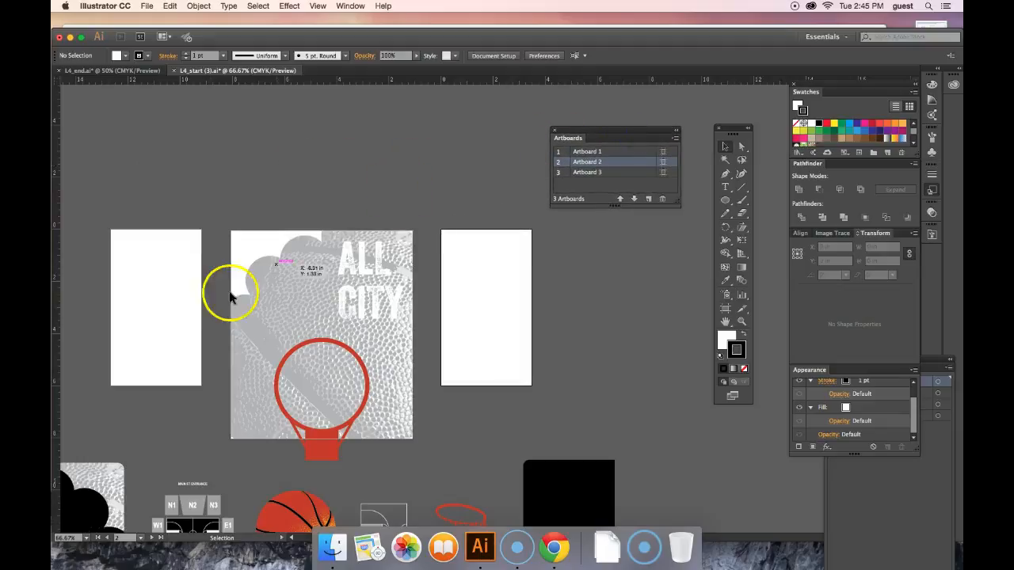
pyautogui.click(165, 231)
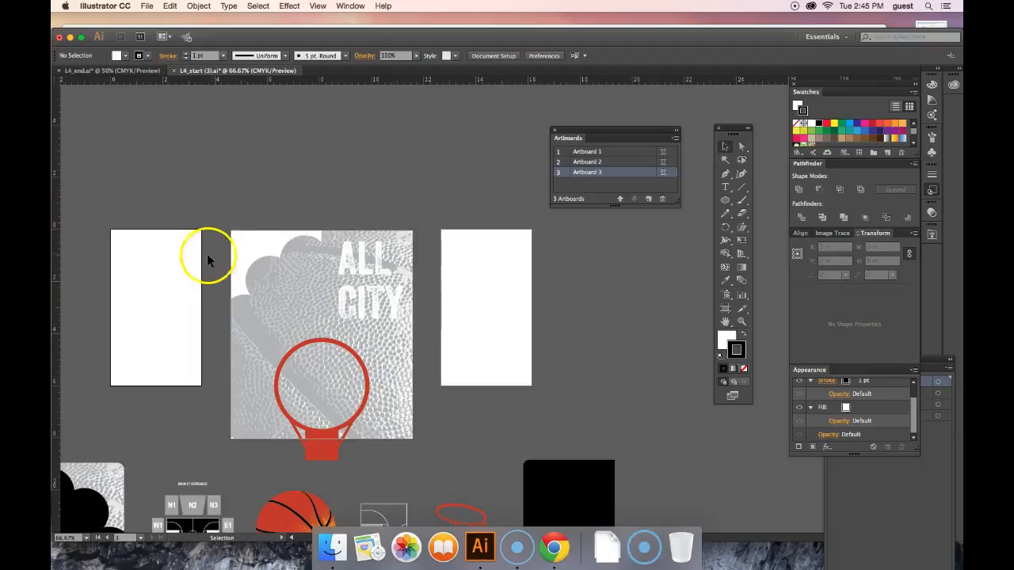
# Step: Extend Artboard 3 downward to about 8.04 in high, level with the bottom edge of Artboard 1
pyautogui.doubleClick(600, 173)
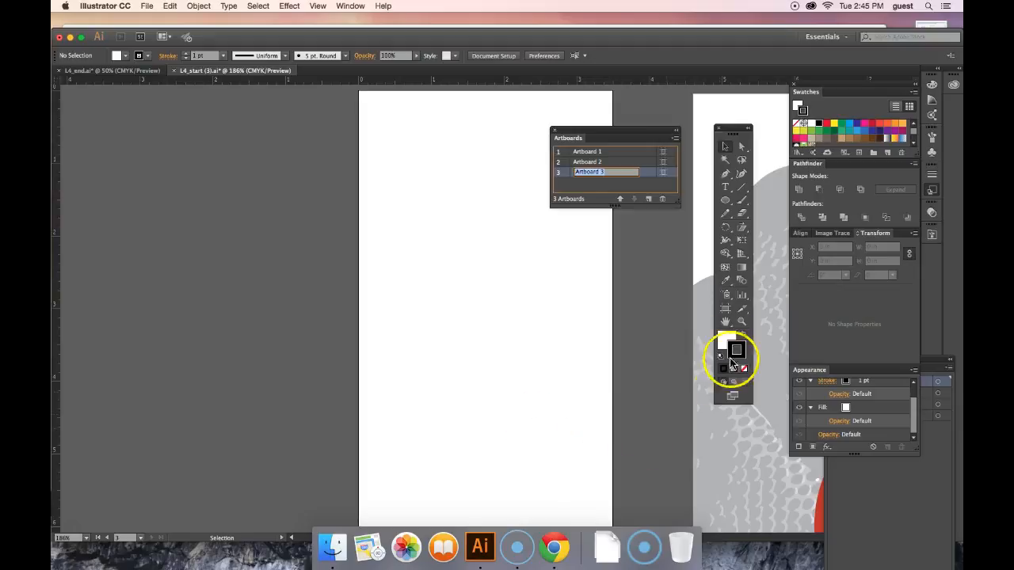
pyautogui.click(725, 310)
pyautogui.click(583, 355)
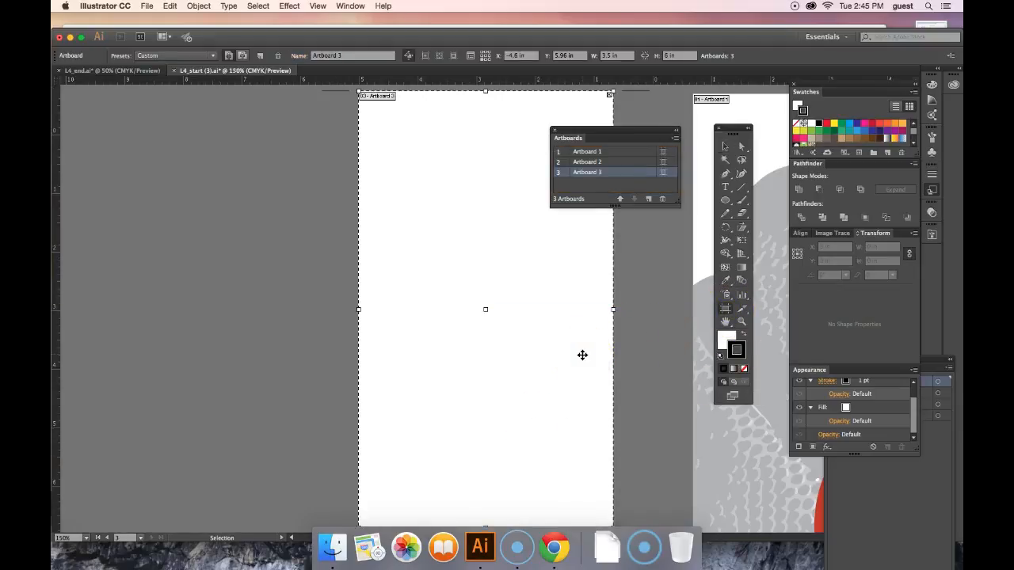
pyautogui.press('super+minus')
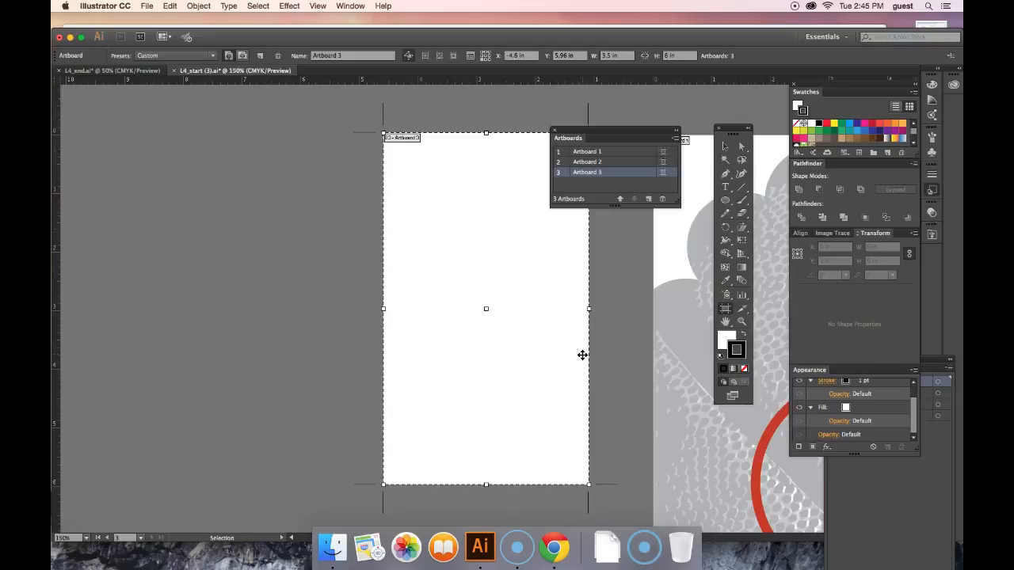
pyautogui.press('super+minus')
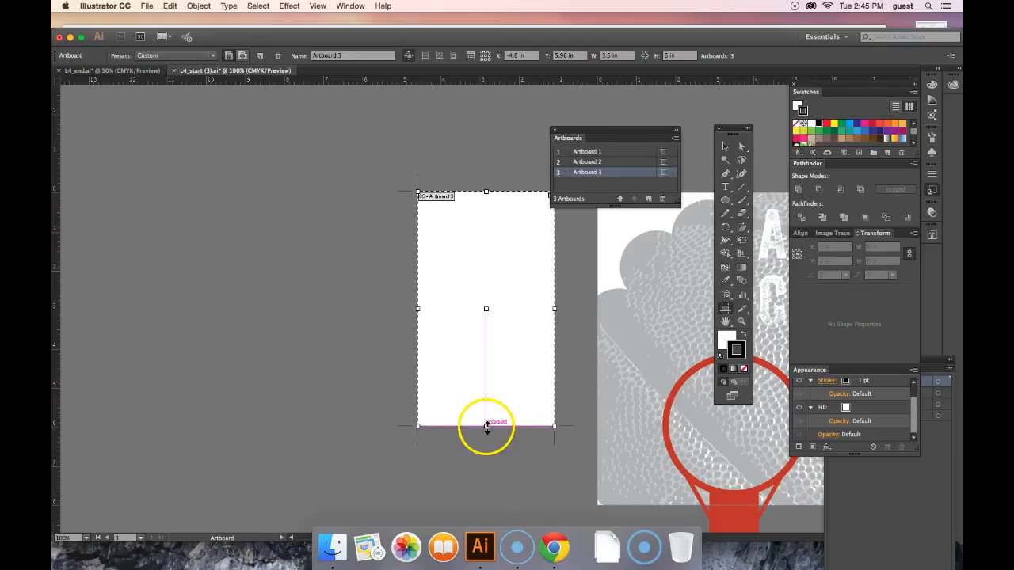
pyautogui.moveTo(486, 425); pyautogui.dragTo(486, 508)
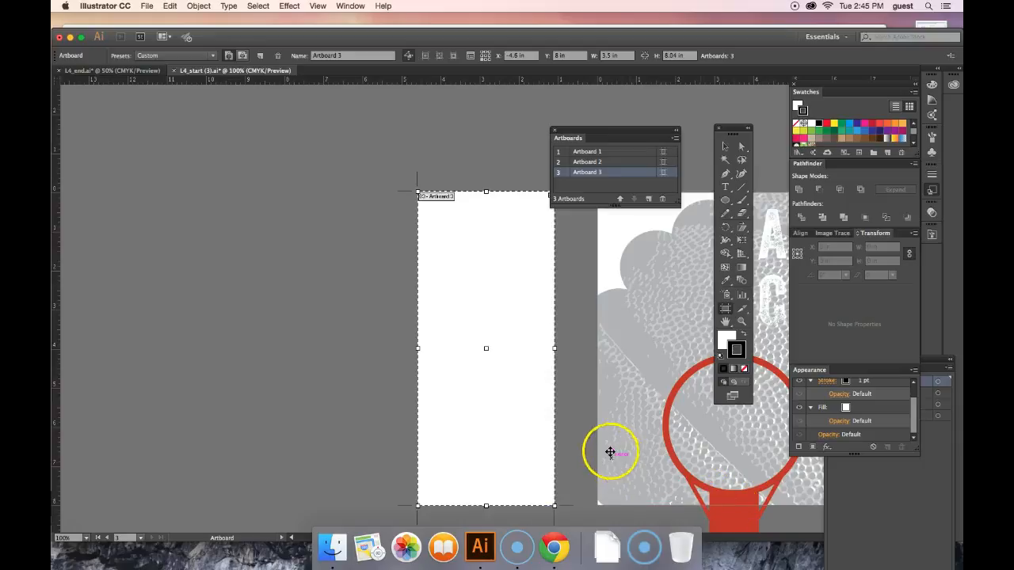
# Step: Extend Artboard 2 downward to about 8.04 in high, level with the bottom edge of Artboard 1
pyautogui.press('space')
pyautogui.moveTo(651, 317); pyautogui.dragTo(263, 280)
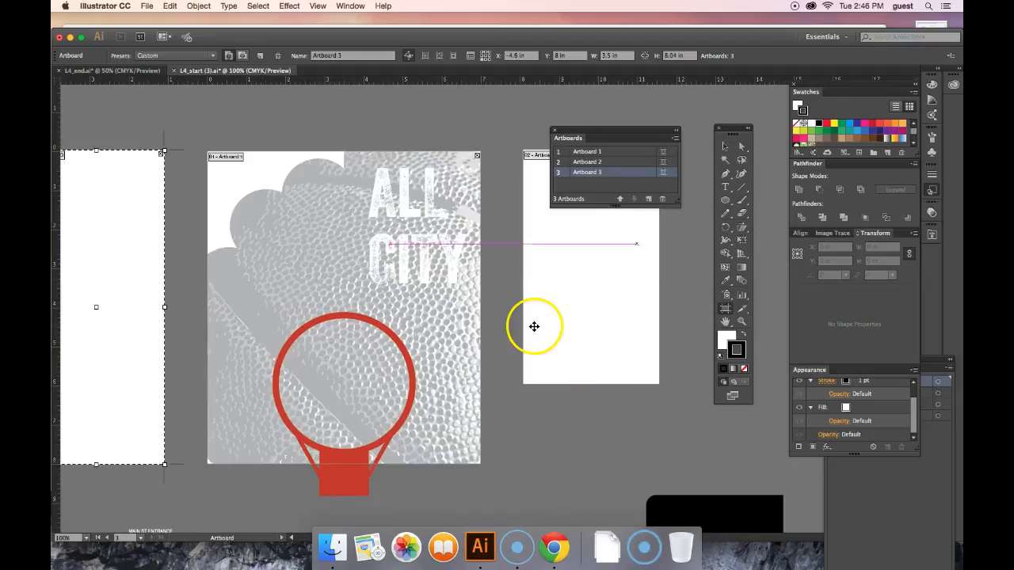
pyautogui.click(604, 164)
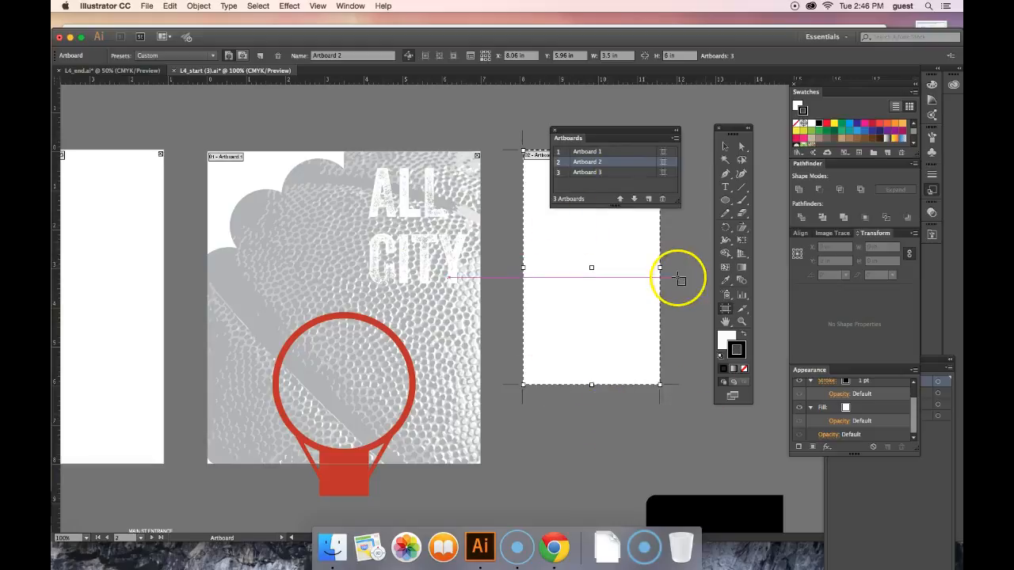
pyautogui.moveTo(591, 385); pyautogui.dragTo(590, 466)
pyautogui.click(702, 460)
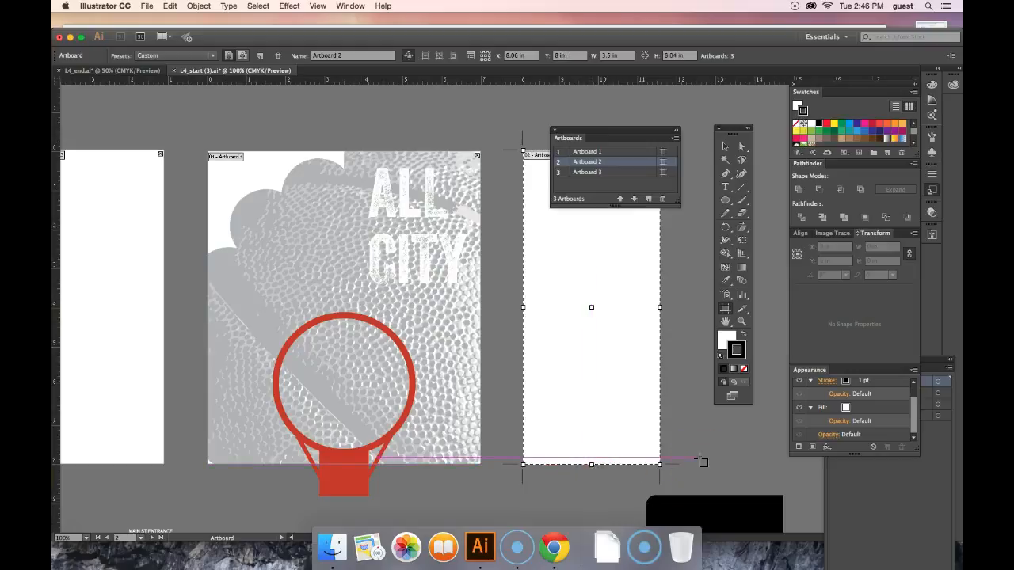
pyautogui.press('super+minus')
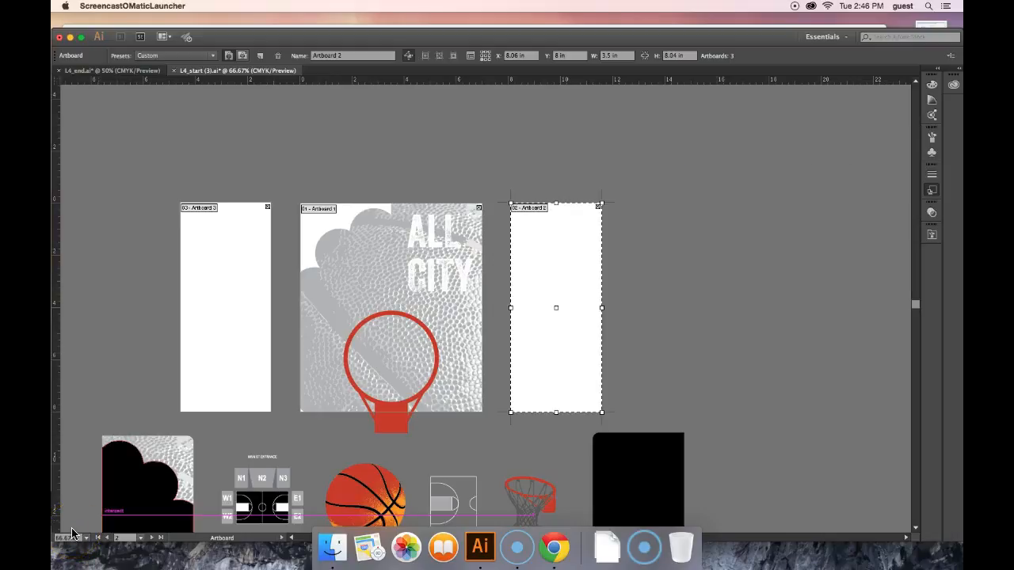
# Step: Set the heights of Artboard 2 and Artboard 3 to exactly 8 in
pyautogui.click(152, 419)
pyautogui.click(290, 414)
pyautogui.click(730, 230)
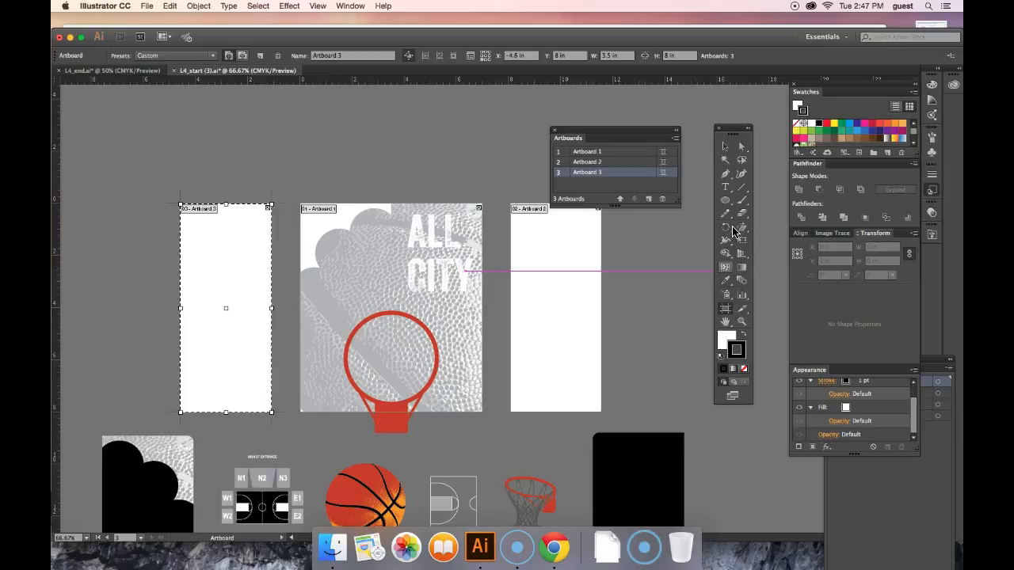
# Step: Rename Artboard 1 as inside, Artboard 2 as back and Artboard 3 as front
pyautogui.click(607, 154)
pyautogui.doubleClick(596, 155)
pyautogui.doubleClick(600, 152)
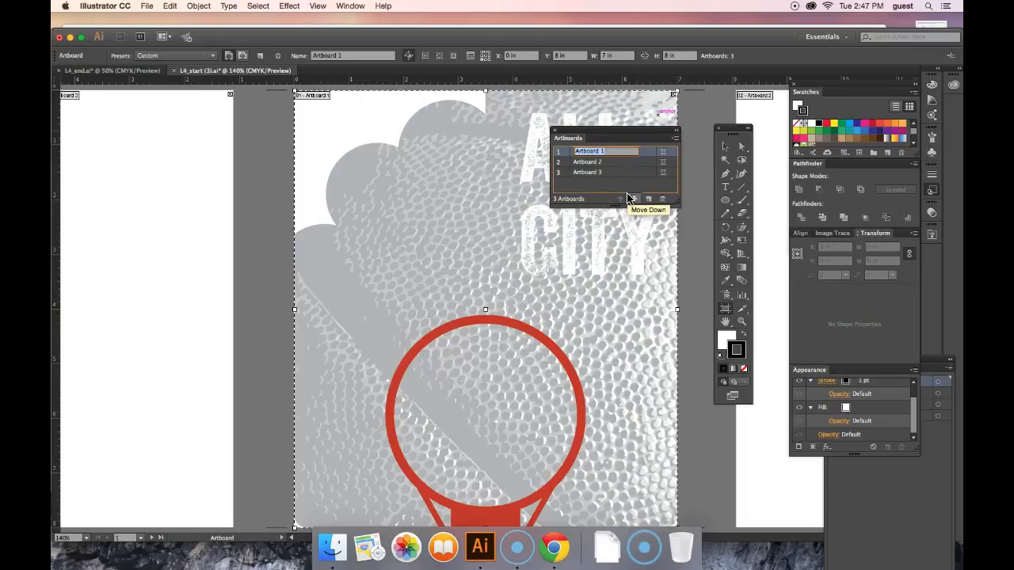
pyautogui.write('inside')
pyautogui.doubleClick(596, 163)
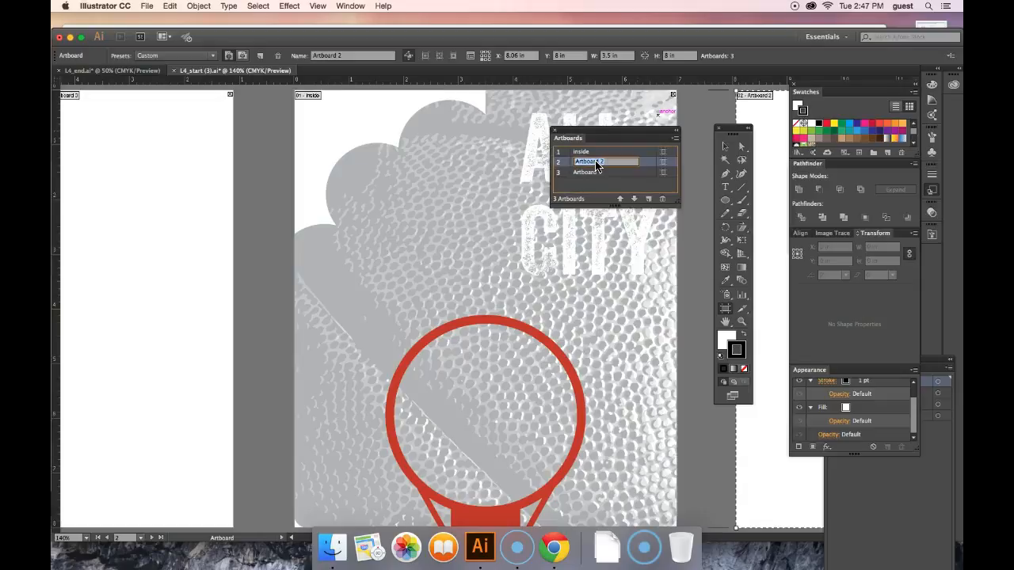
pyautogui.write('h')
pyautogui.doubleClick(591, 171)
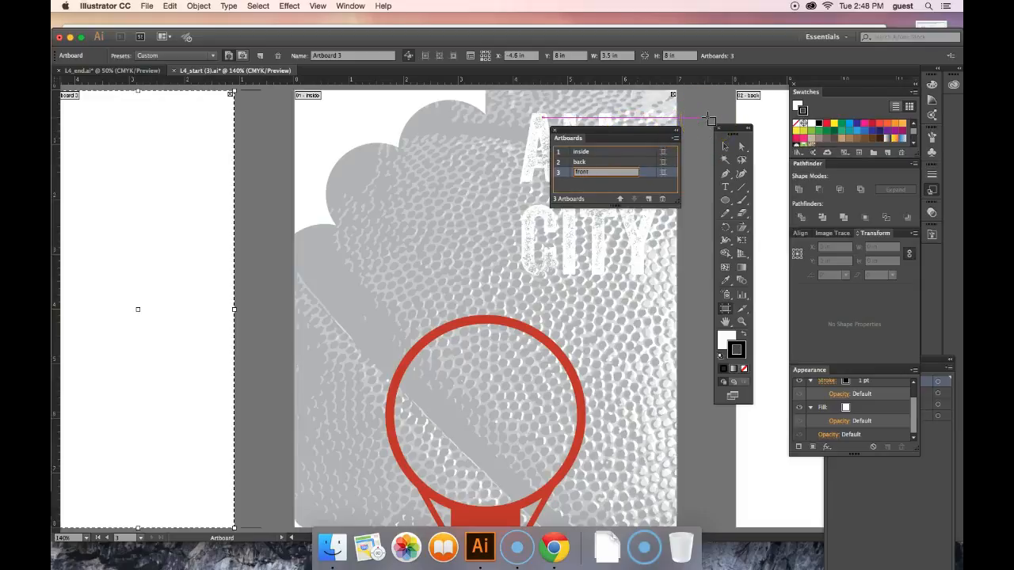
# Step: Confirm the last artboard name and move the Artboards panel away so the full set of artboards is unobstructed
pyautogui.press('super+minus')
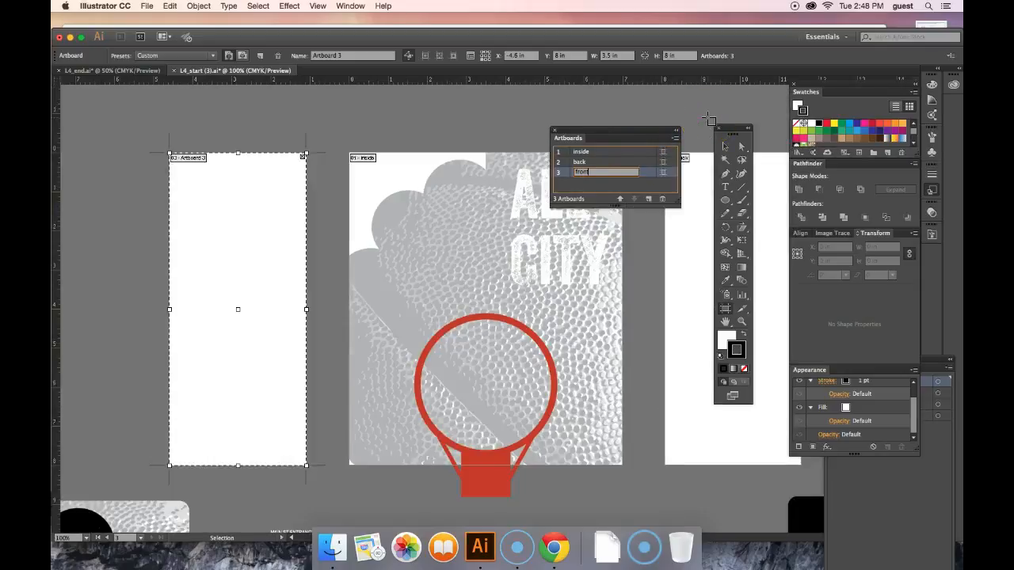
pyautogui.press('super+minus')
pyautogui.press('super+minus')
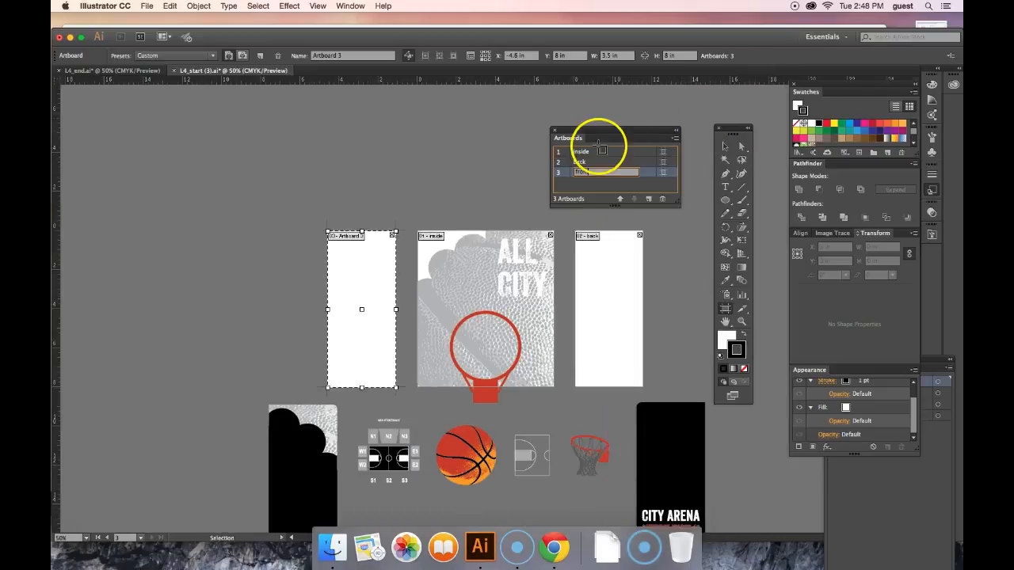
pyautogui.click(606, 132)
pyautogui.moveTo(607, 132); pyautogui.dragTo(182, 158)
pyautogui.click(335, 250)
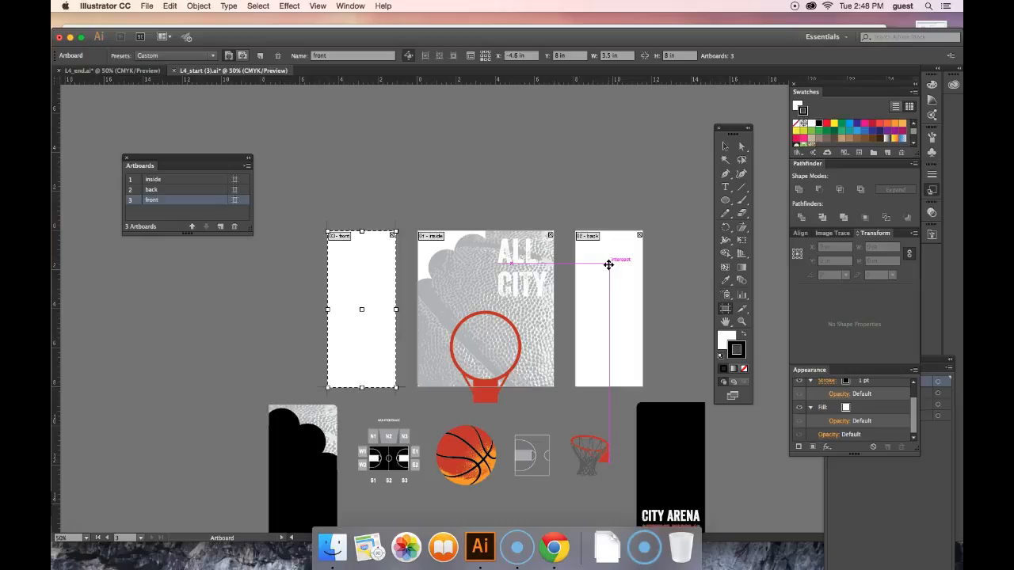
# Step: Hide the document rulers and show them again, keeping the front artboard active
pyautogui.click(318, 6)
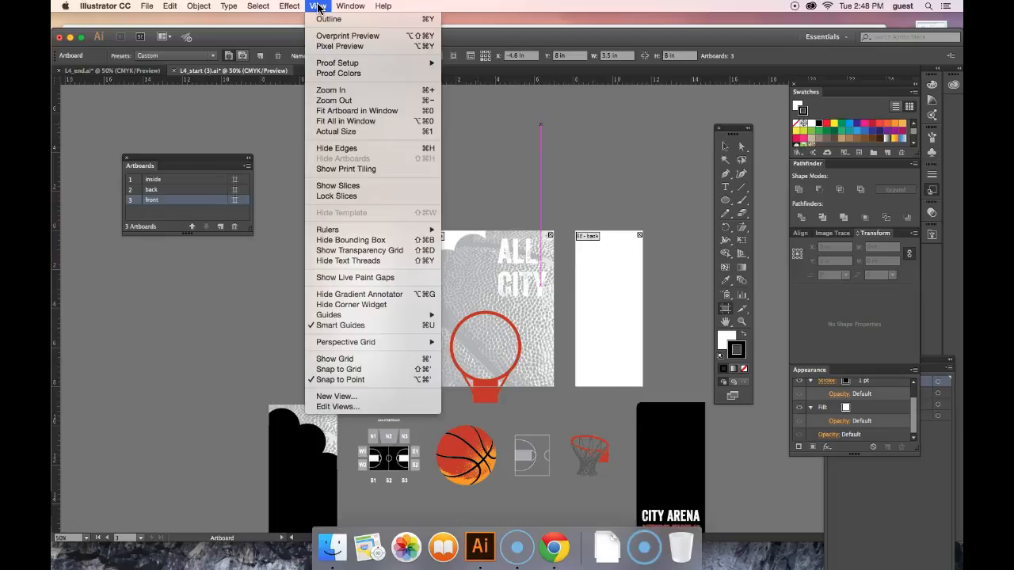
pyautogui.moveTo(402, 230)
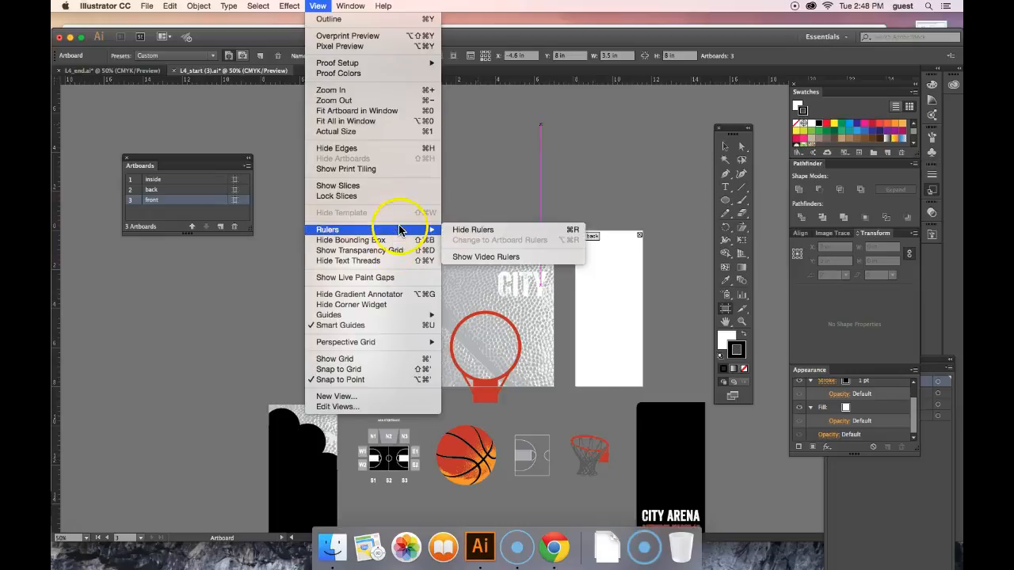
pyautogui.click(480, 230)
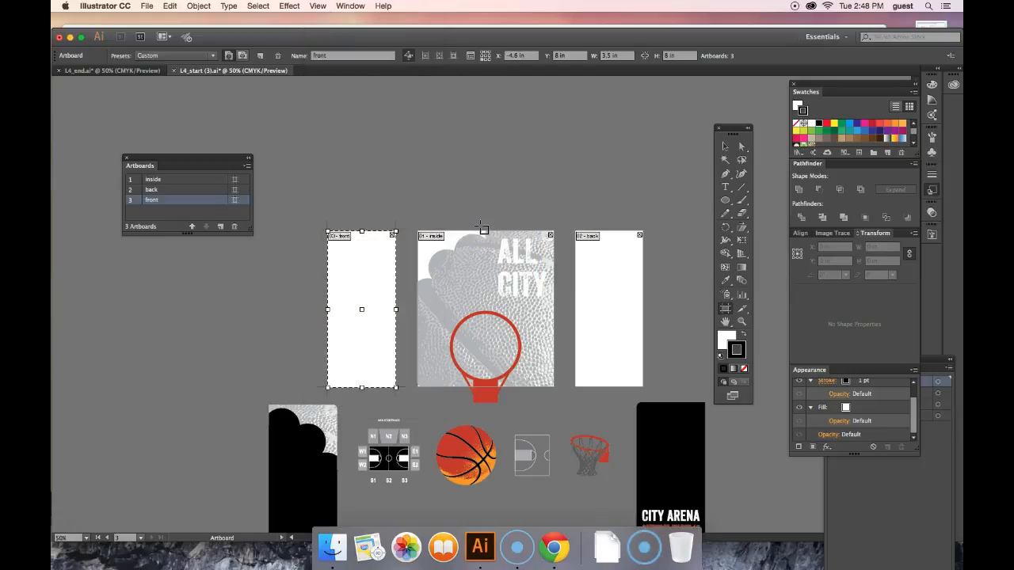
pyautogui.press('super+r')
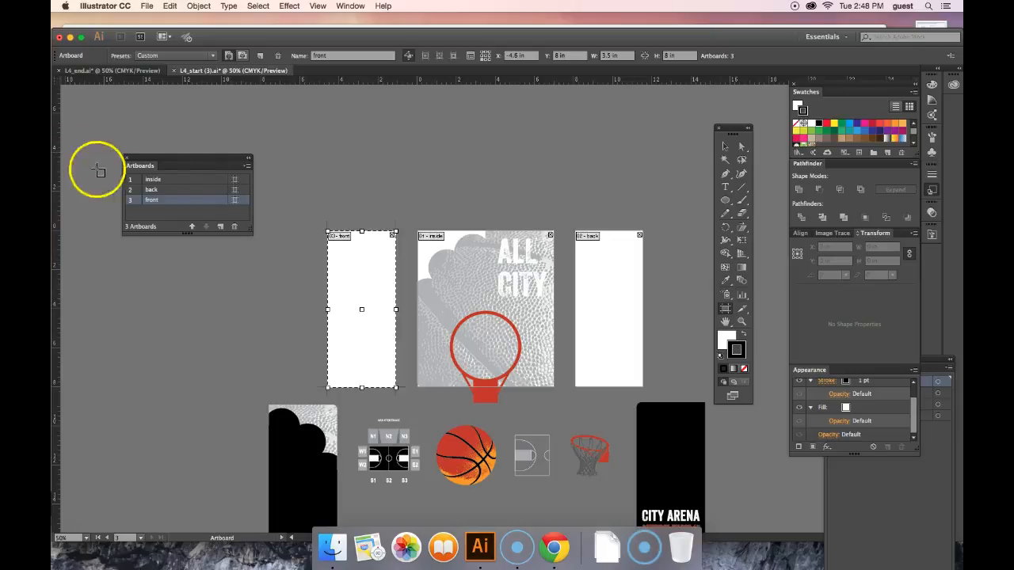
pyautogui.click(163, 205)
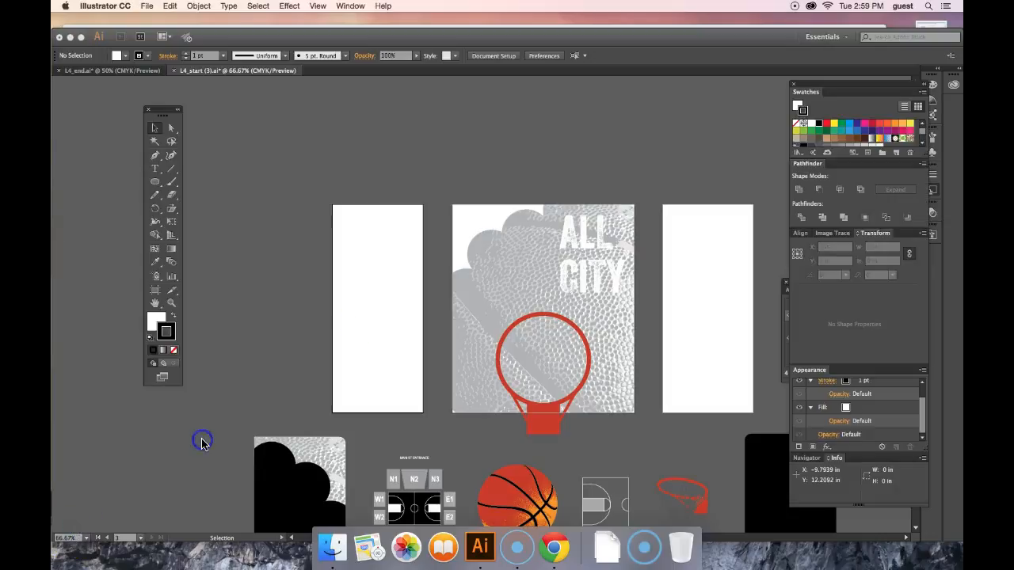
# Step: Toggle the rulers on and off, and leave them shown around the document window
pyautogui.click(202, 444)
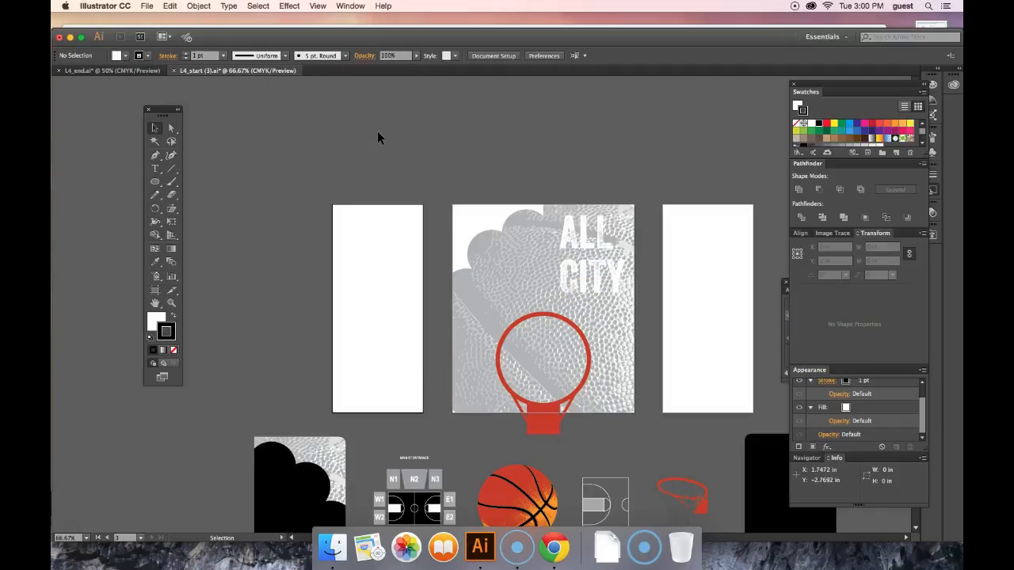
pyautogui.click(316, 6)
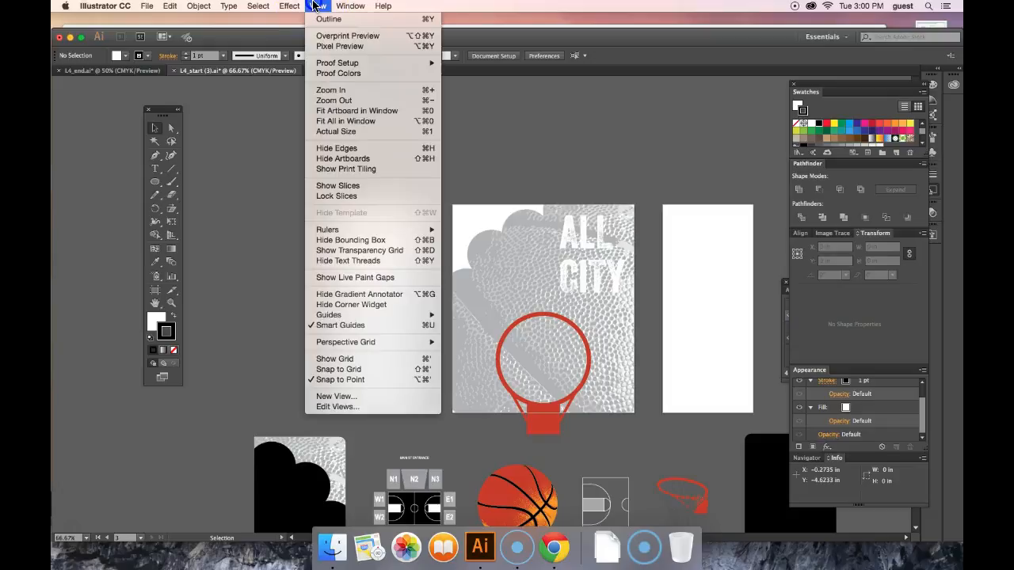
pyautogui.click(507, 168)
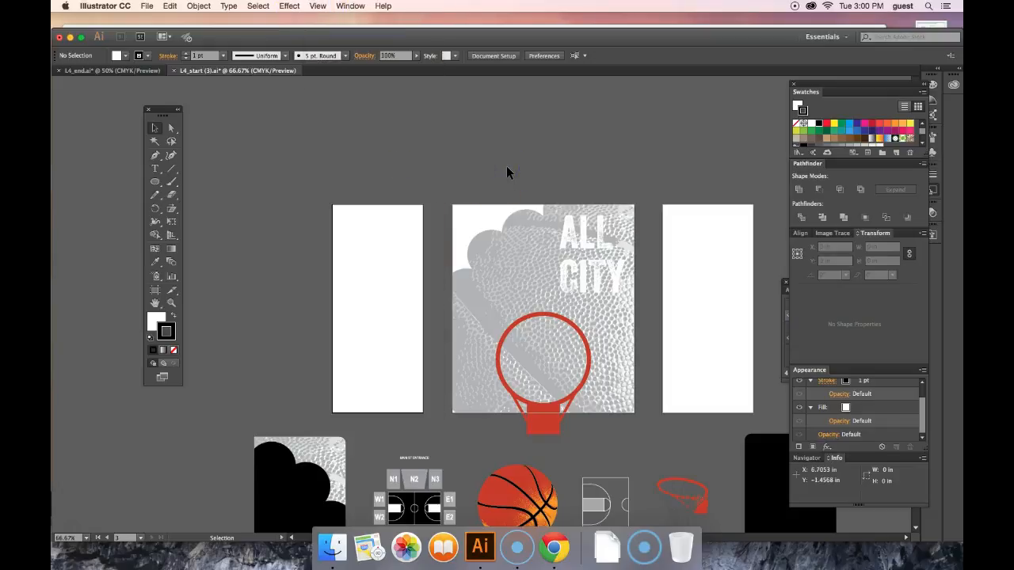
pyautogui.press('super+r')
pyautogui.press('super+r')
pyautogui.press('super+r')
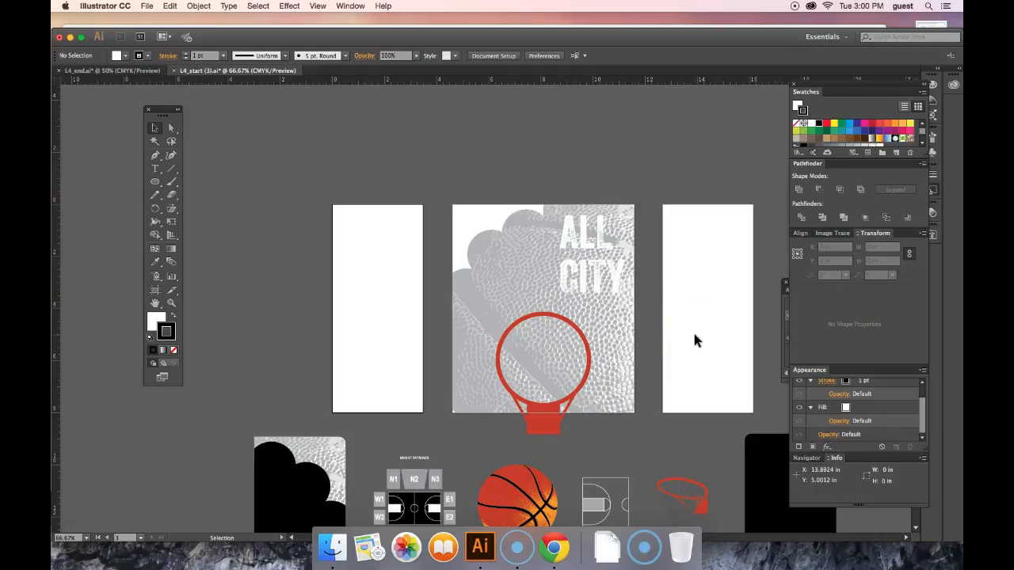
# Step: Make each artboard active in turn to compare its ruler origin, finishing on the front artboard
pyautogui.click(481, 225)
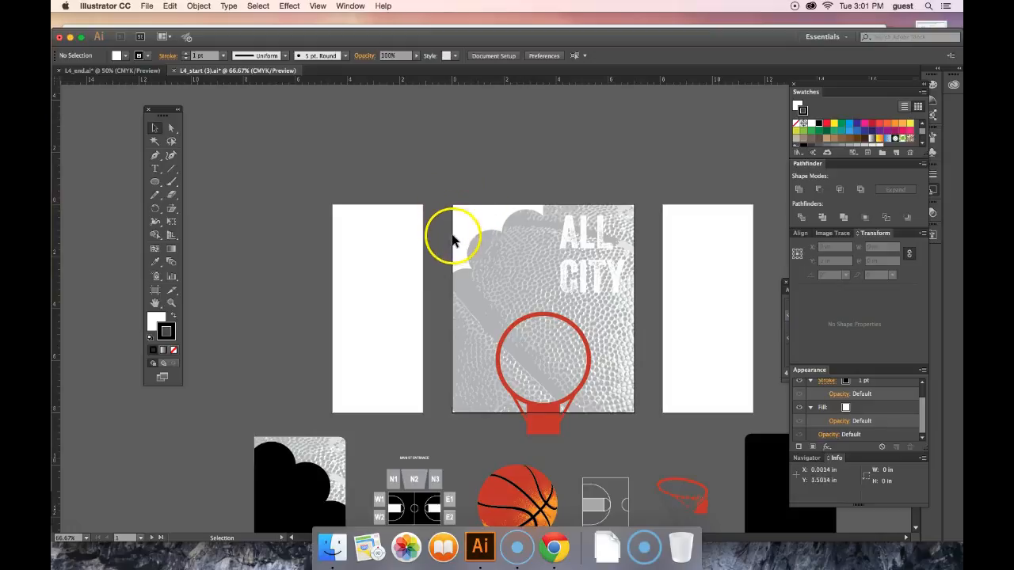
pyautogui.click(726, 238)
pyautogui.click(384, 226)
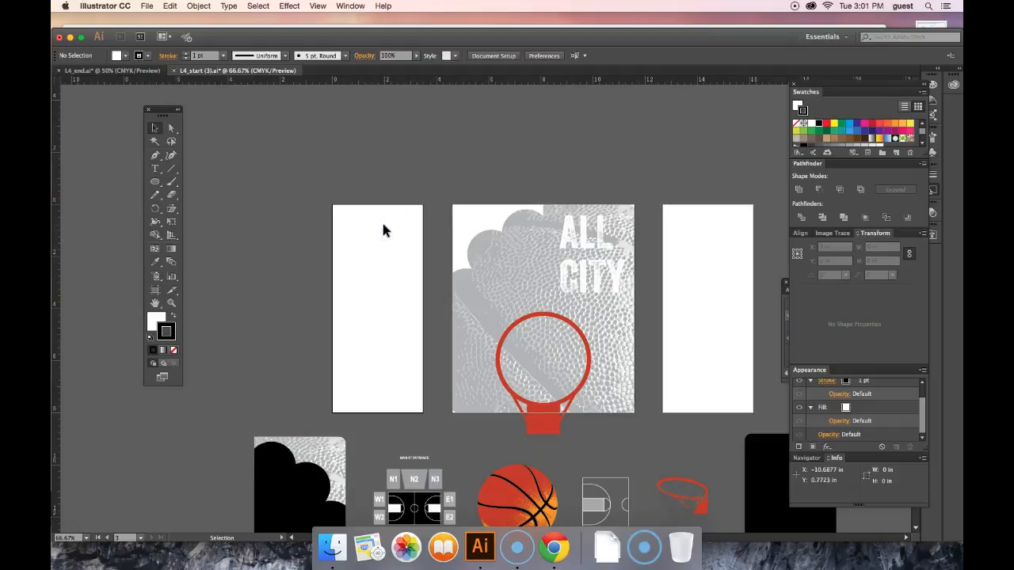
pyautogui.click(345, 219)
pyautogui.click(493, 327)
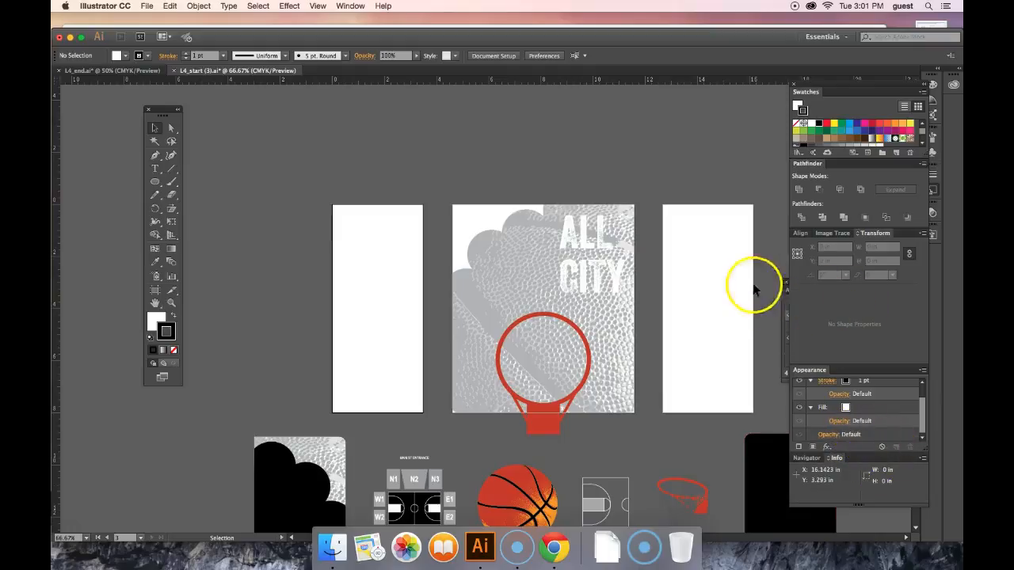
pyautogui.click(404, 269)
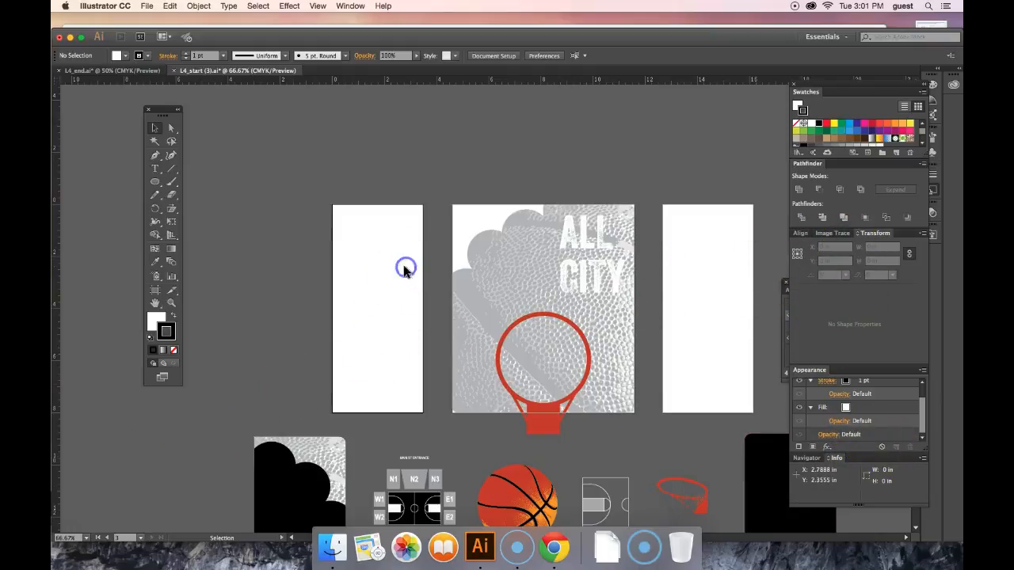
pyautogui.click(67, 536)
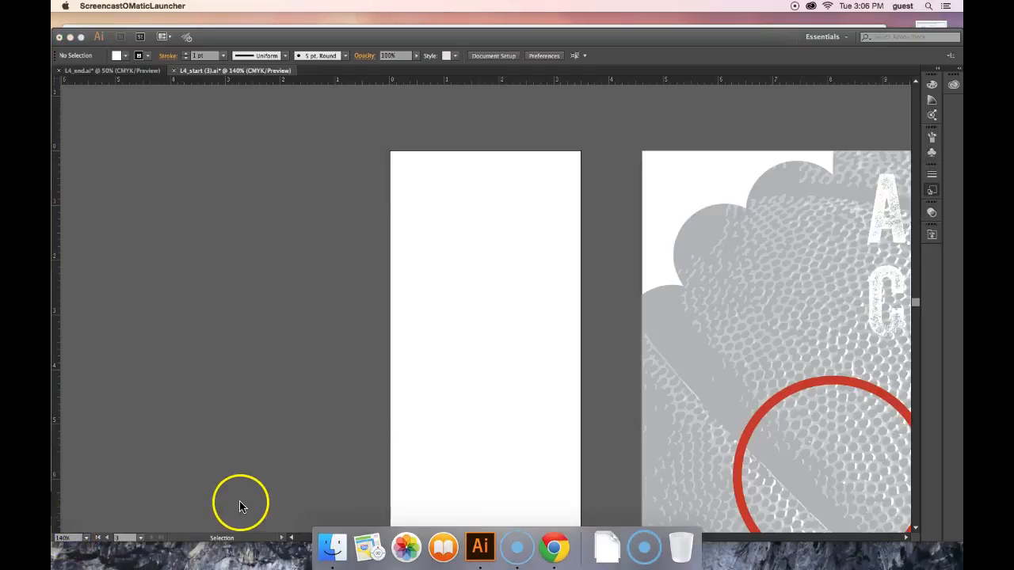
pyautogui.click(241, 503)
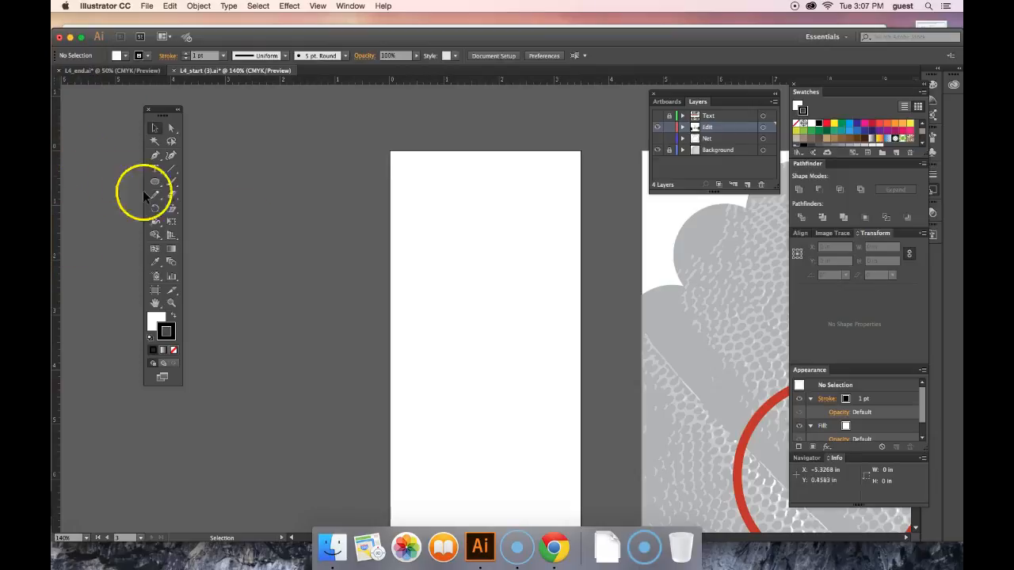
# Step: Hide the rulers and show them again around the front artboard
pyautogui.click(320, 7)
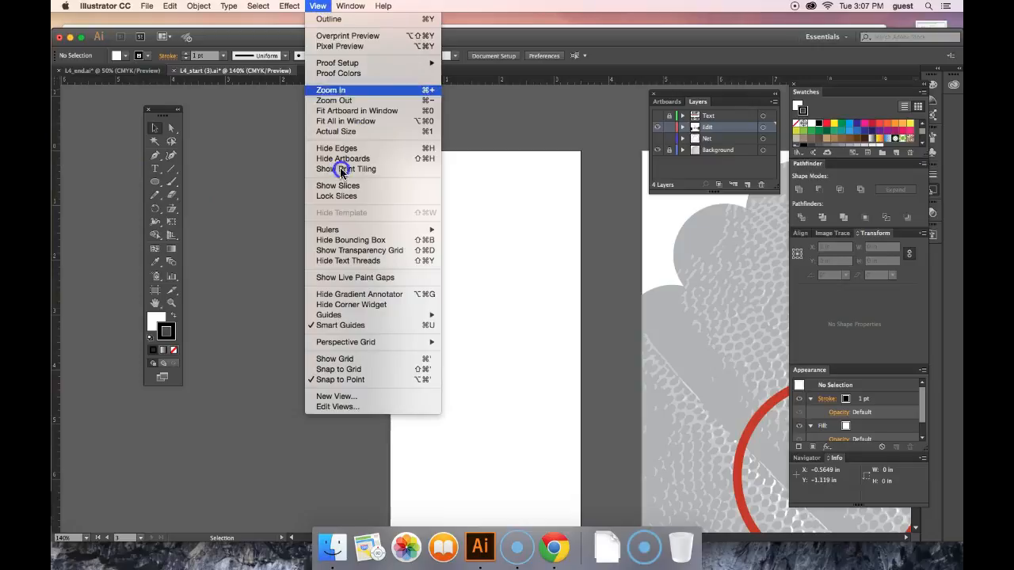
pyautogui.click(215, 185)
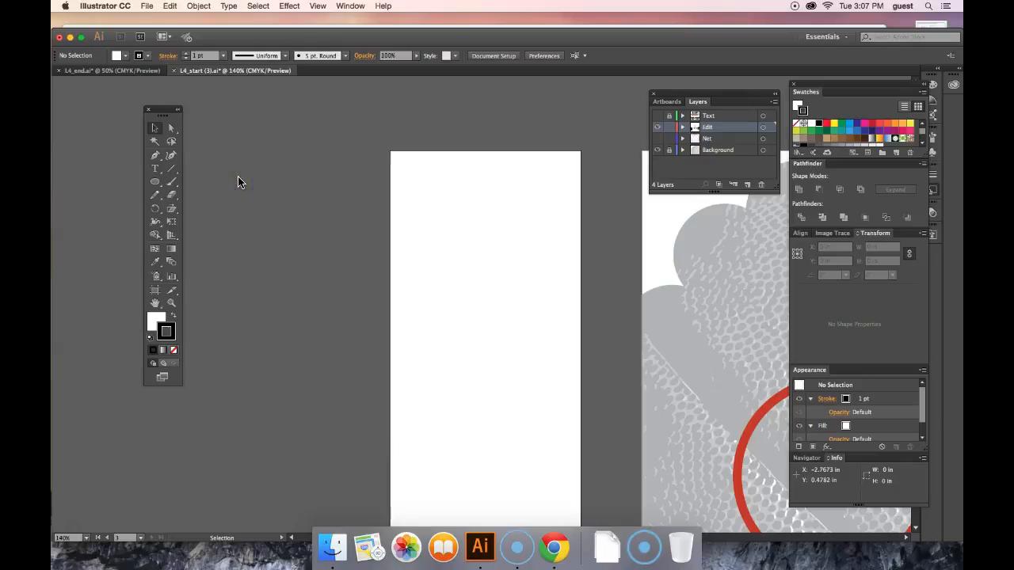
pyautogui.press('super+r')
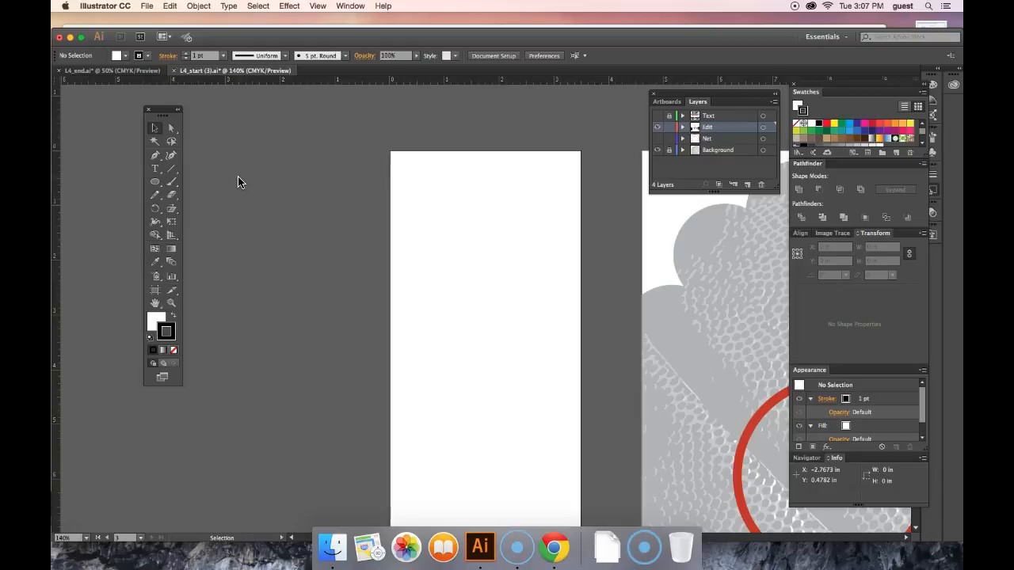
pyautogui.click(274, 96)
# Step: Check the guide options and place a vertical ruler guide about 1 in from the left edge of the front artboard
pyautogui.click(319, 5)
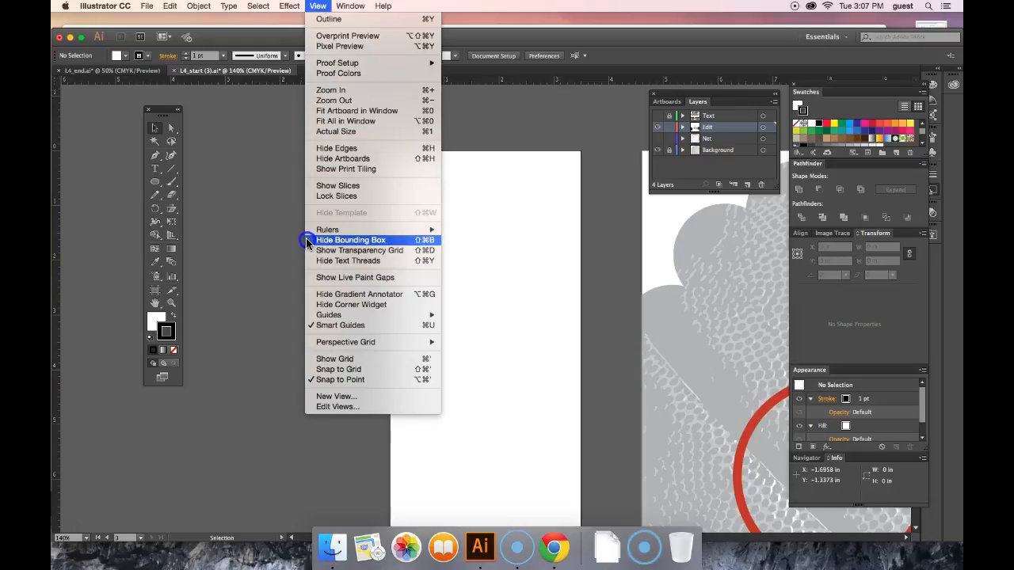
pyautogui.moveTo(312, 231)
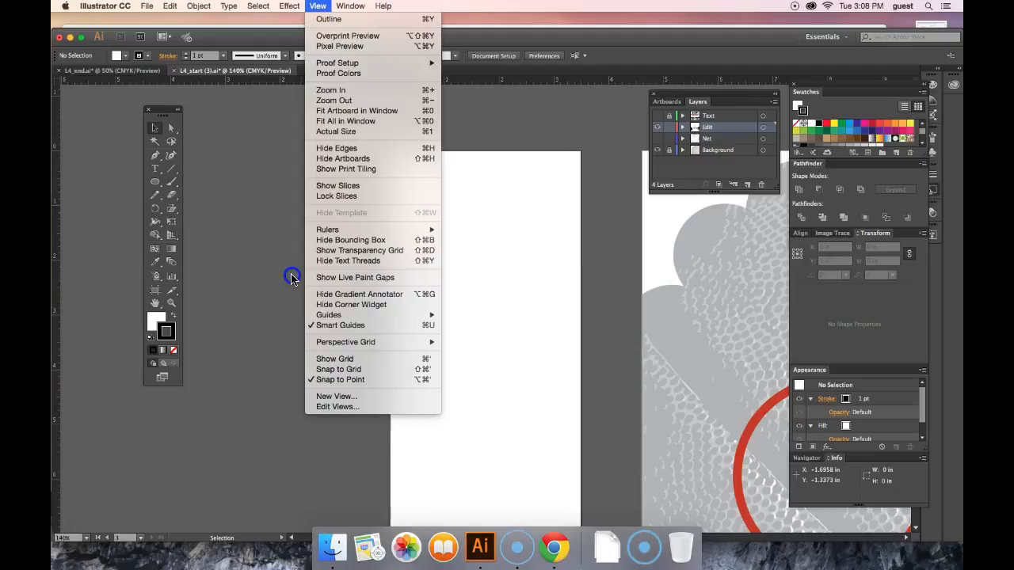
pyautogui.moveTo(346, 318)
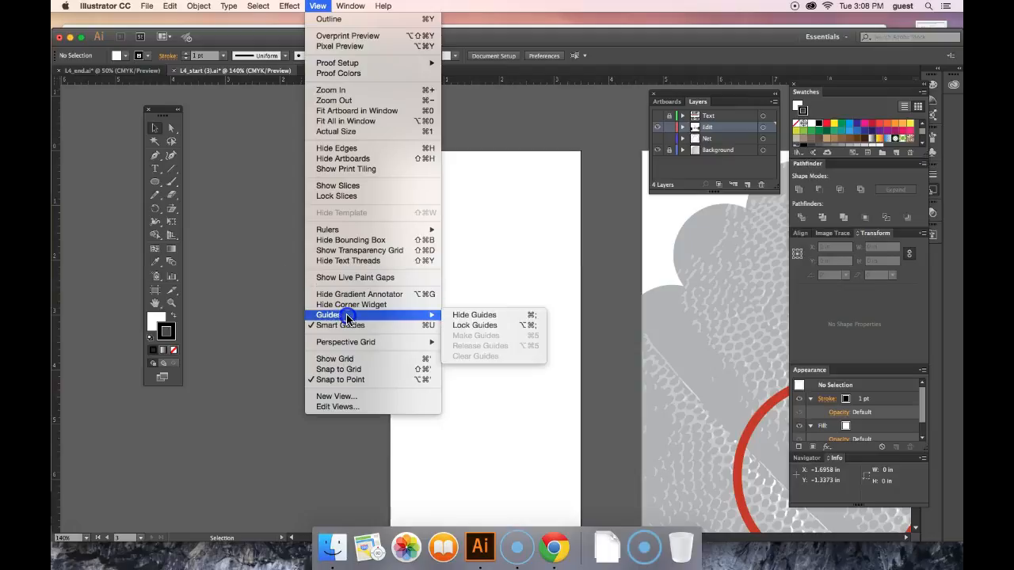
pyautogui.click(241, 187)
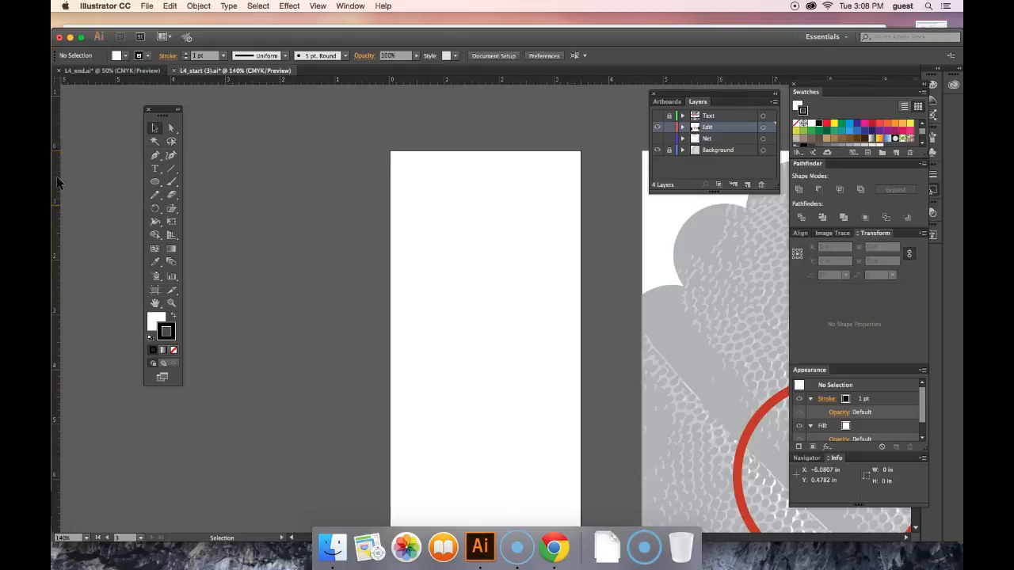
pyautogui.press('shift')
pyautogui.moveTo(57, 182); pyautogui.dragTo(442, 247)
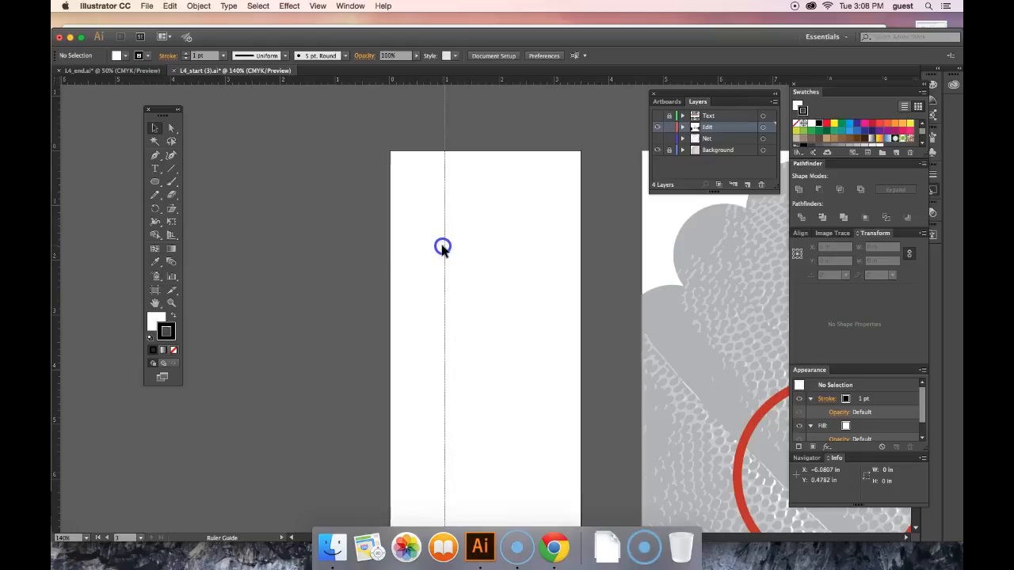
pyautogui.moveTo(442, 247); pyautogui.dragTo(444, 252)
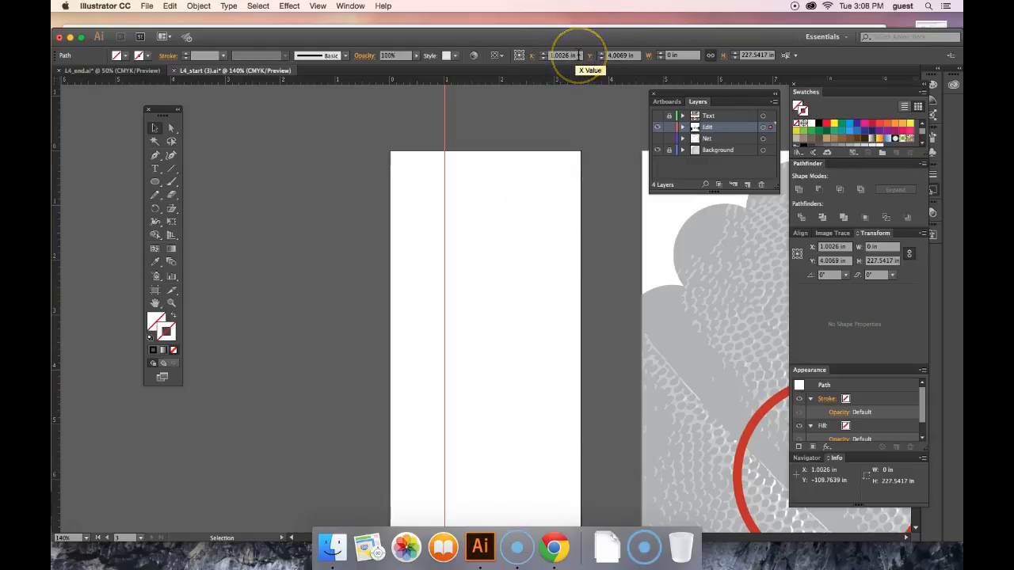
# Step: Set the vertical guide's X position to 0.25 in
pyautogui.click(545, 54)
pyautogui.write('1')
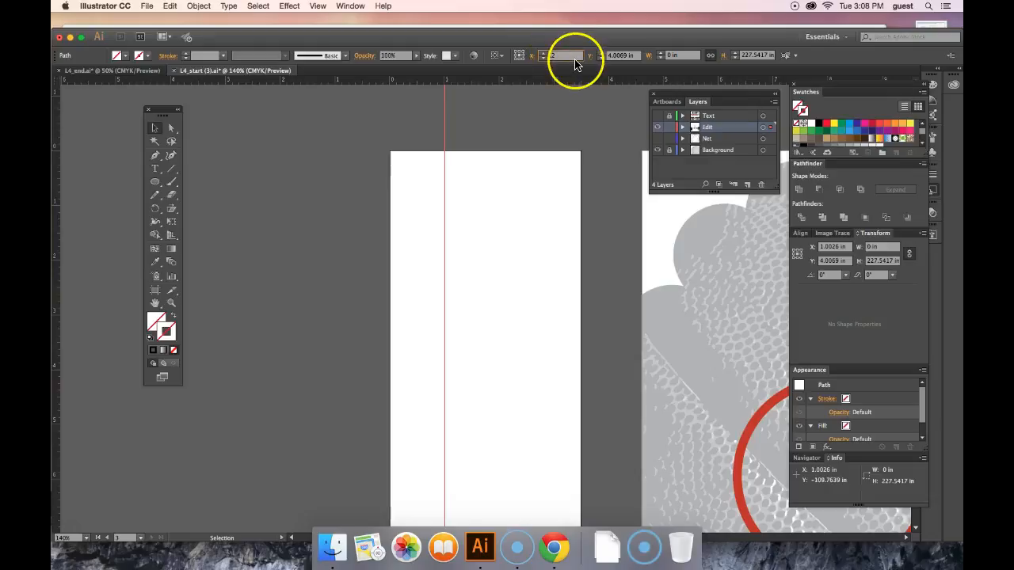
pyautogui.write('5')
pyautogui.moveTo(609, 56); pyautogui.dragTo(638, 57)
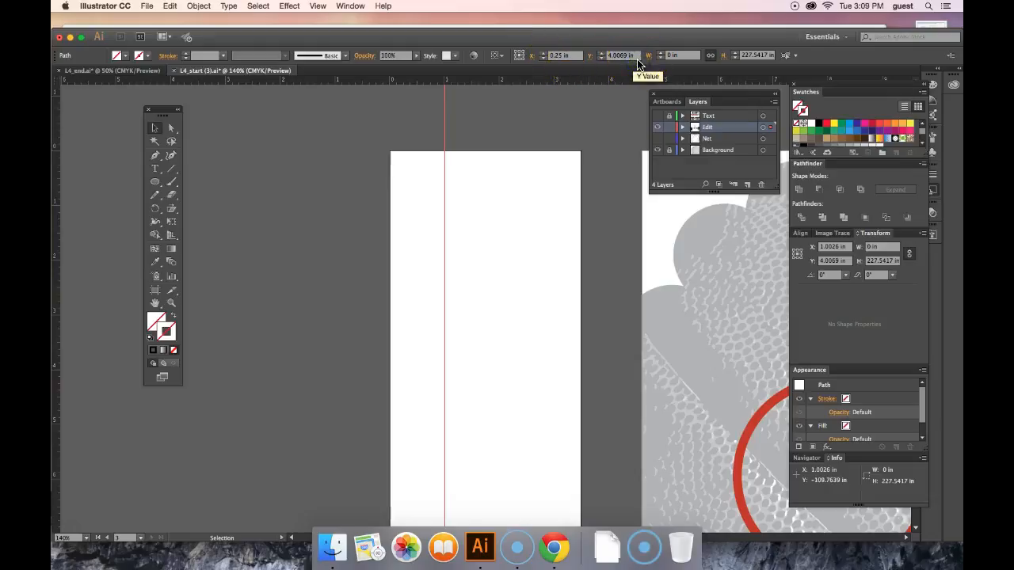
pyautogui.press('Return')
pyautogui.click(406, 159)
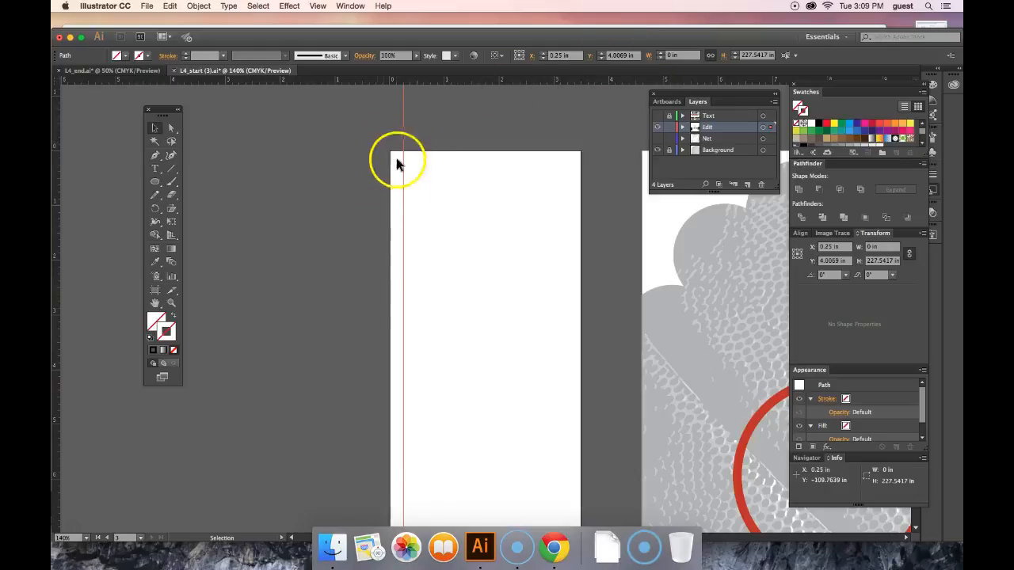
# Step: Place a horizontal guide near the bottom of the front artboard, move it to about 7.74 in and deselect it
pyautogui.scroll(-2, 467, 269)
pyautogui.scroll(-4, 469, 277)
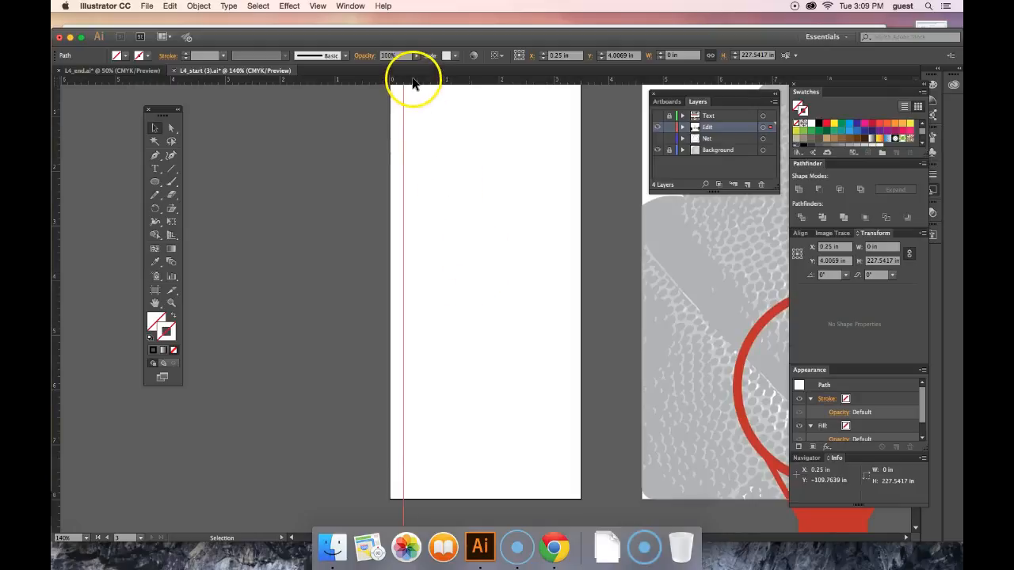
pyautogui.moveTo(412, 81); pyautogui.dragTo(448, 480)
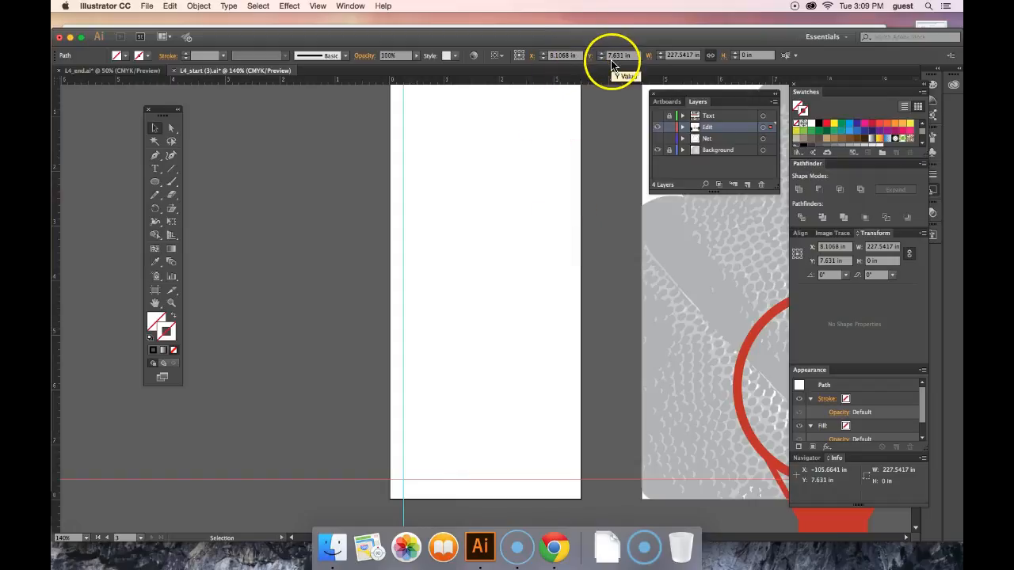
pyautogui.click(454, 396)
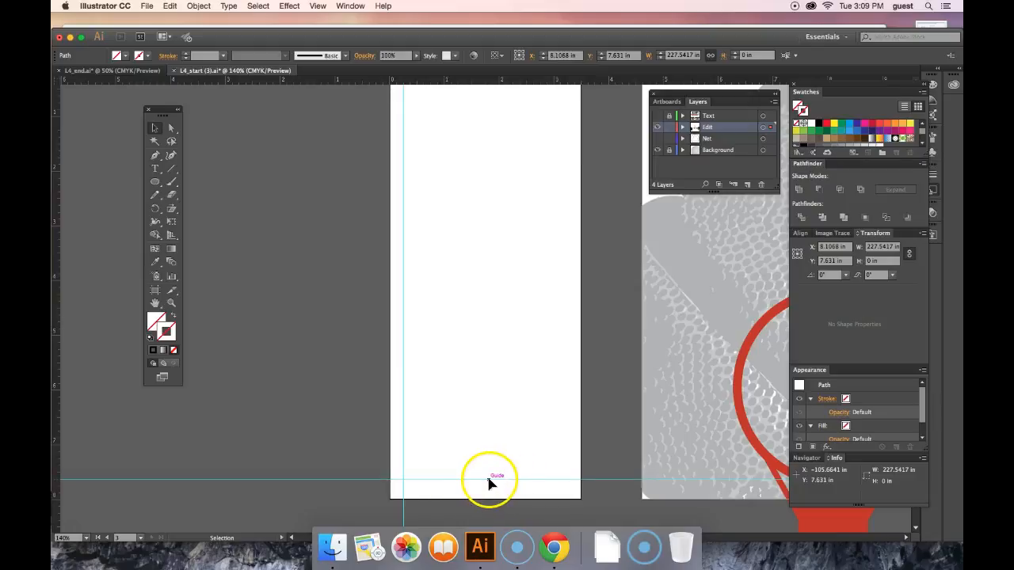
pyautogui.keyDown('shift'); pyautogui.click(489, 480); pyautogui.keyUp('shift')
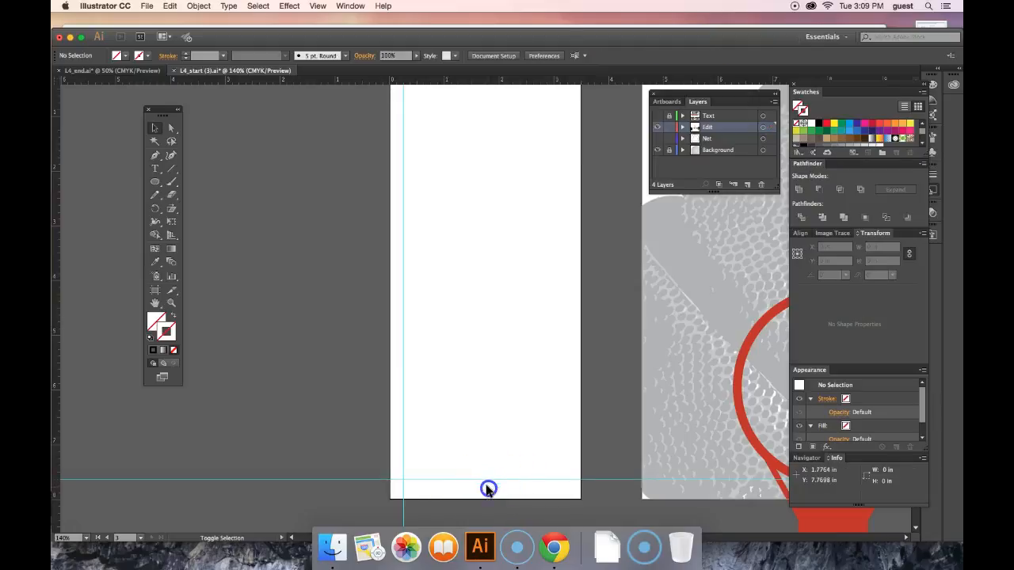
pyautogui.moveTo(483, 479); pyautogui.dragTo(509, 495)
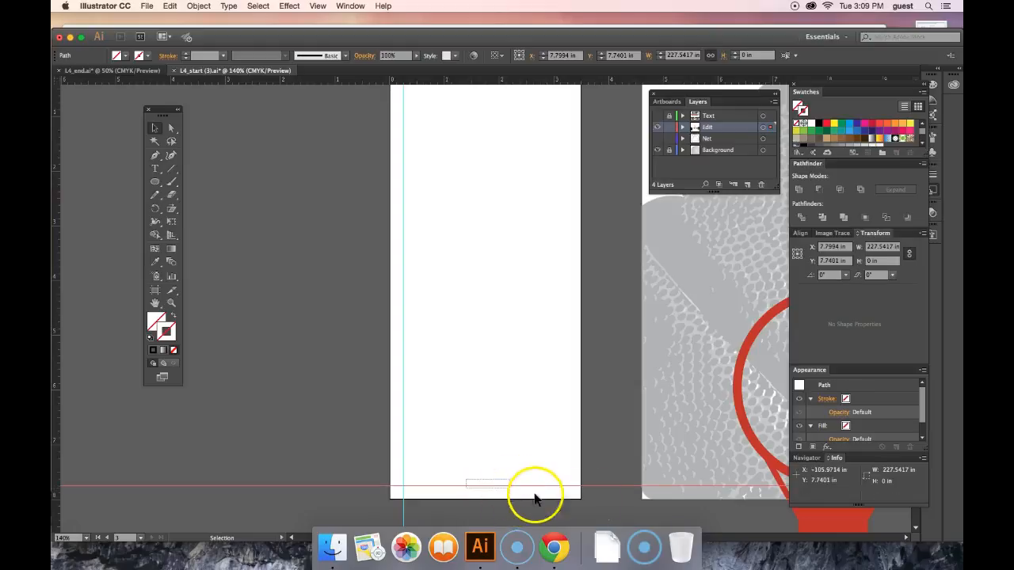
pyautogui.moveTo(356, 457); pyautogui.dragTo(257, 230)
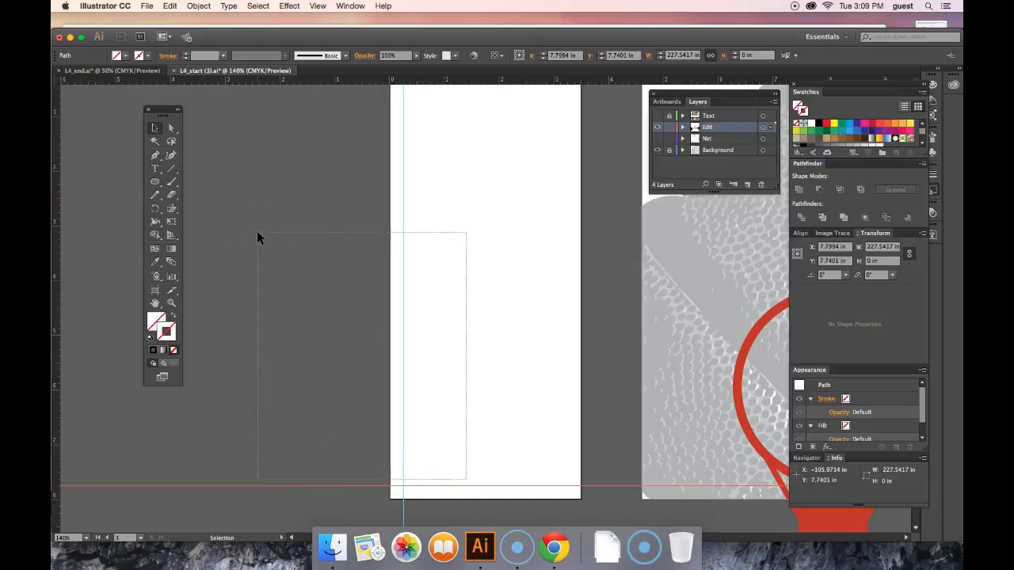
pyautogui.moveTo(257, 230); pyautogui.dragTo(674, 385)
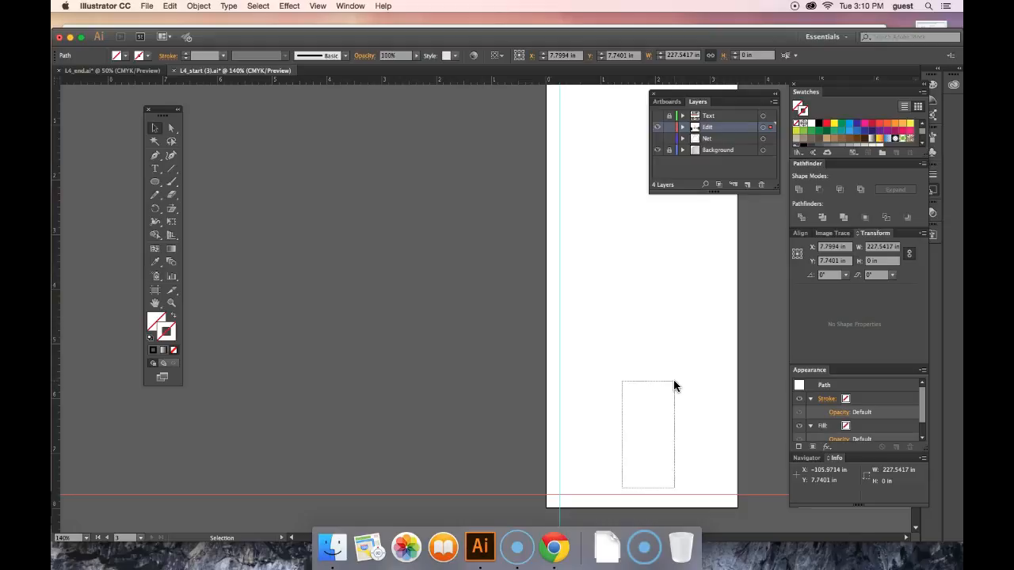
pyautogui.moveTo(674, 386); pyautogui.dragTo(80, 536)
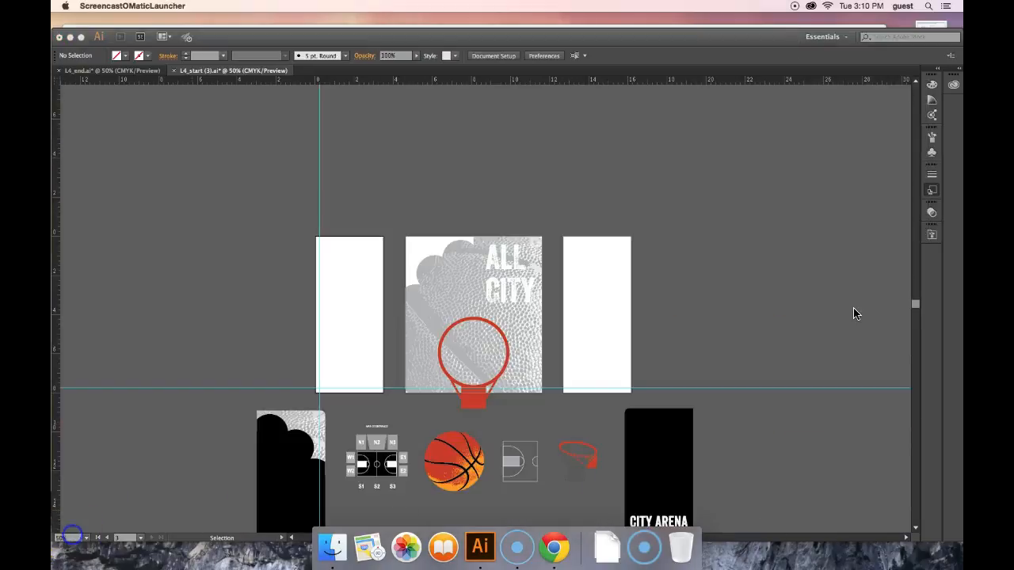
# Step: Move the ruler origin to the bottom-left corner of the front artboard
pyautogui.click(855, 314)
pyautogui.click(171, 303)
pyautogui.click(316, 390)
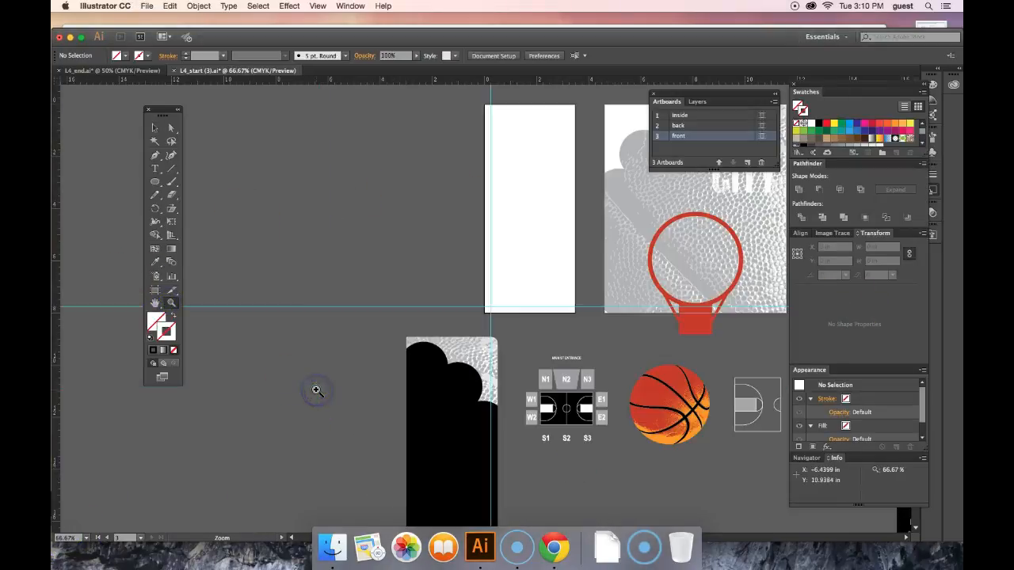
pyautogui.click(497, 307)
pyautogui.moveTo(457, 296); pyautogui.dragTo(516, 351)
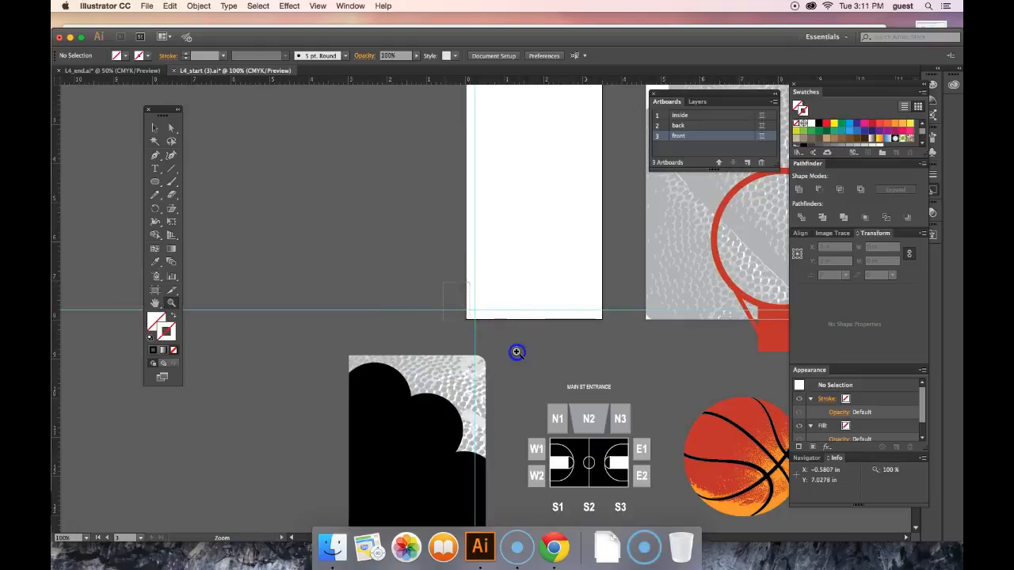
pyautogui.press('v')
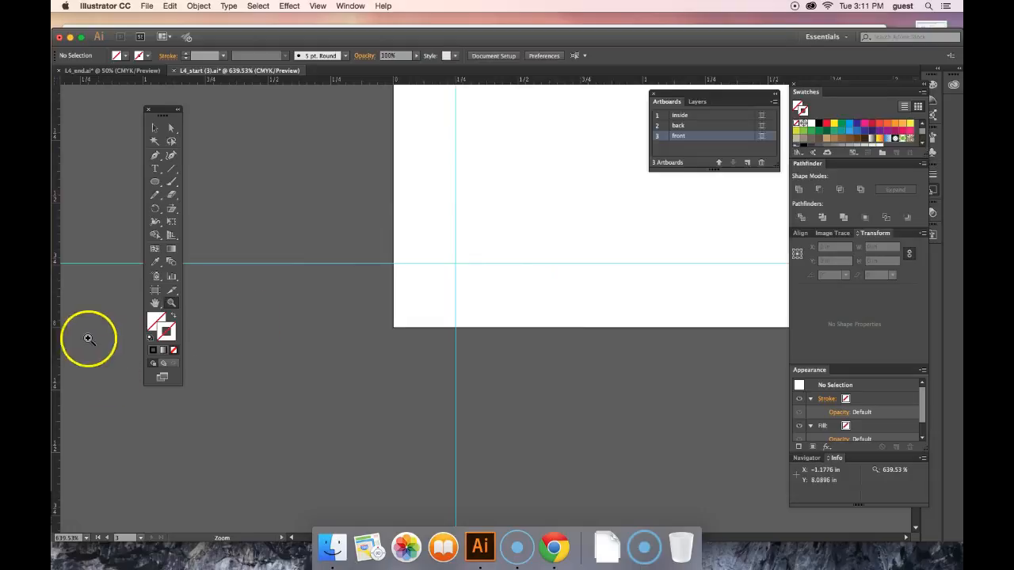
pyautogui.press('z')
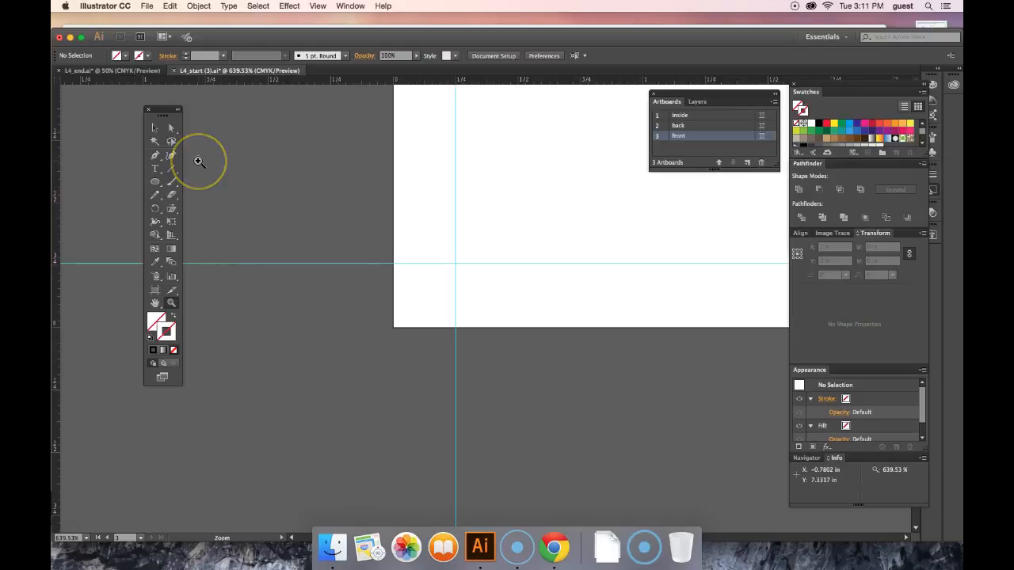
pyautogui.click(155, 128)
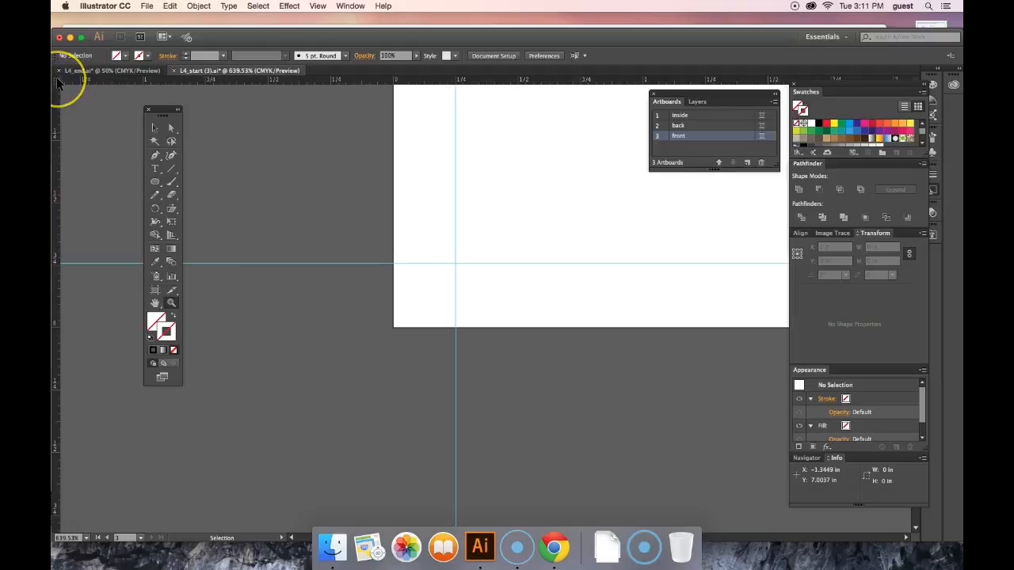
pyautogui.moveTo(56, 76); pyautogui.dragTo(394, 327)
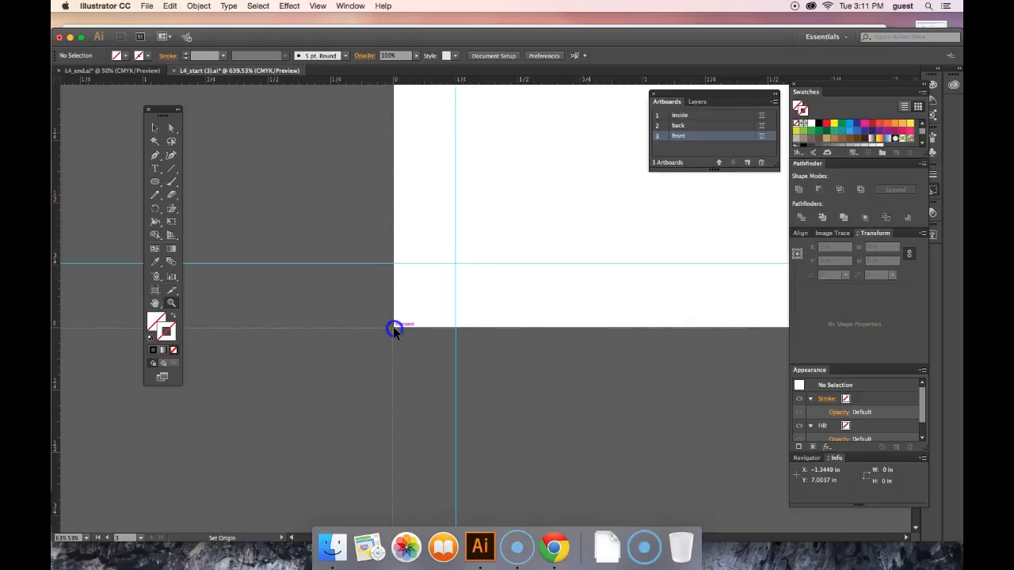
pyautogui.moveTo(393, 326); pyautogui.dragTo(393, 326)
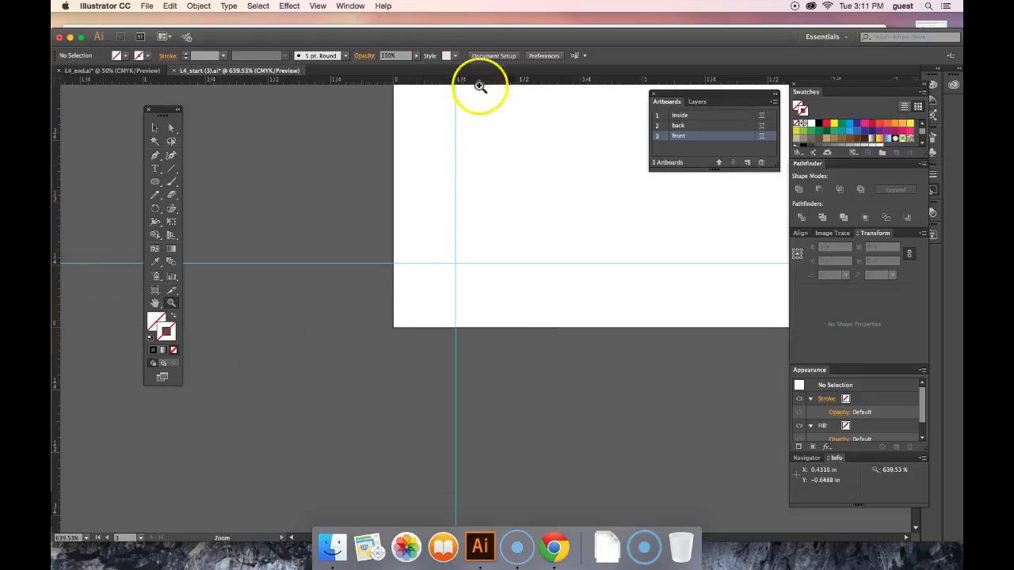
pyautogui.press('z')
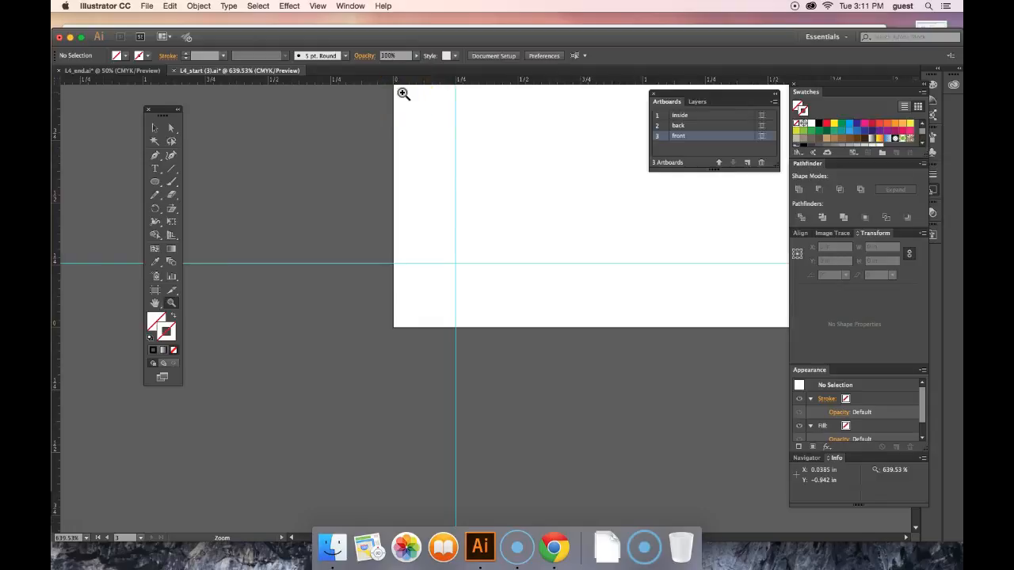
pyautogui.press('super+0')
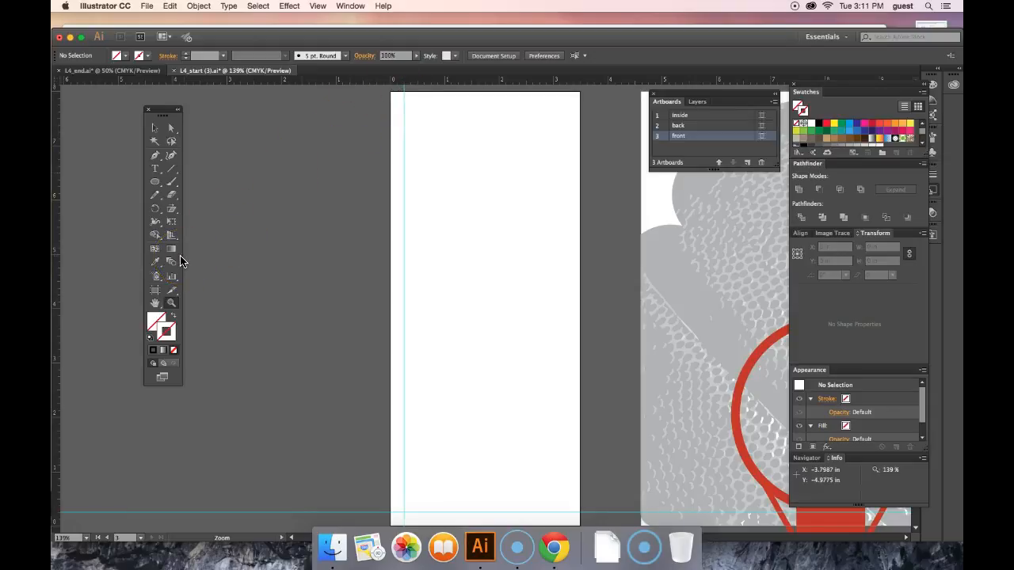
# Step: Make the inside artboard the active one, with the neighbouring artboards and artwork in view
pyautogui.keyDown('alt'); pyautogui.click(215, 261); pyautogui.keyUp('alt')
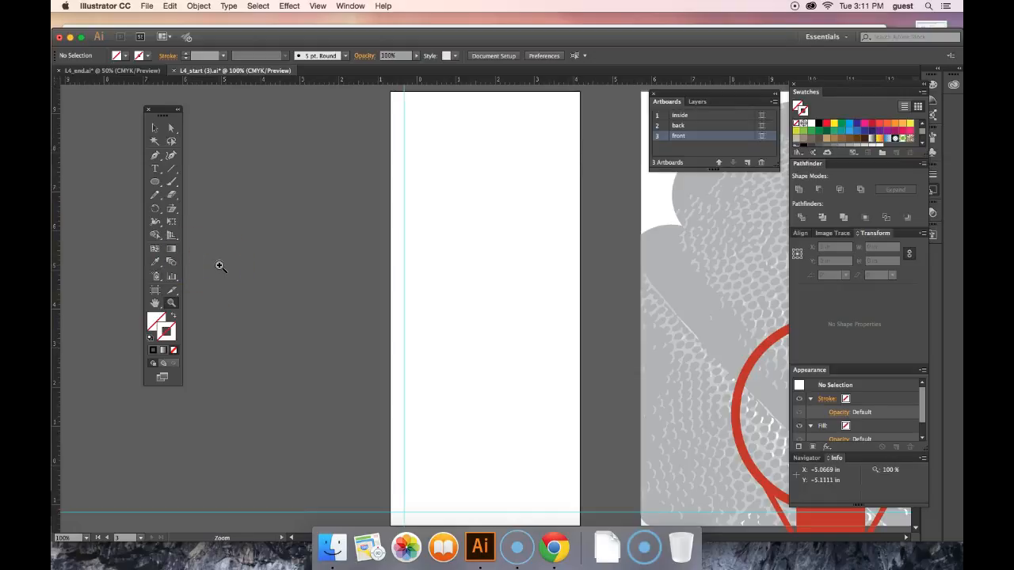
pyautogui.keyDown('alt'); pyautogui.click(219, 265); pyautogui.keyUp('alt')
pyautogui.keyDown('alt'); pyautogui.click(219, 265); pyautogui.keyUp('alt')
pyautogui.keyDown('alt'); pyautogui.click(281, 278); pyautogui.keyUp('alt')
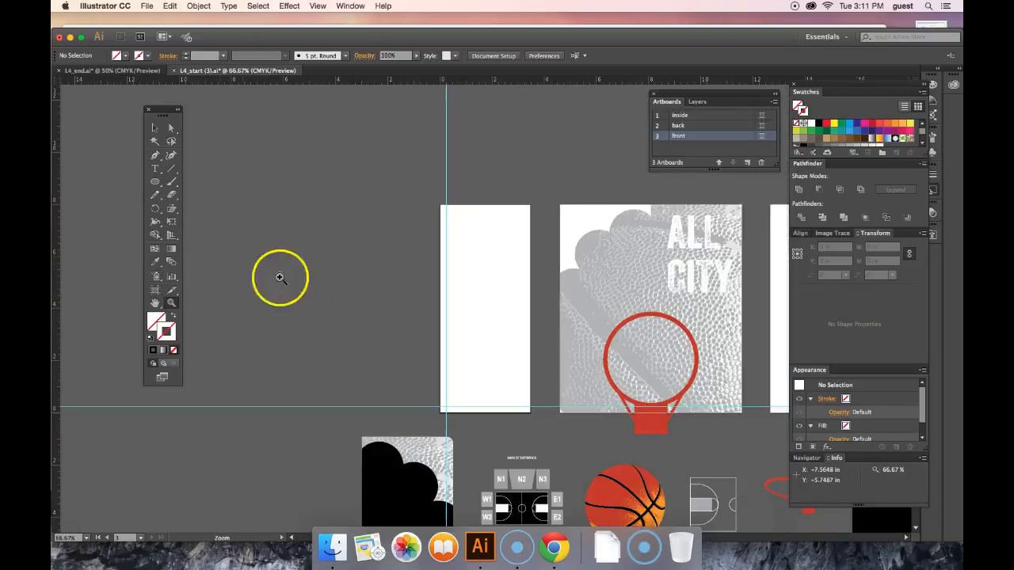
pyautogui.click(710, 115)
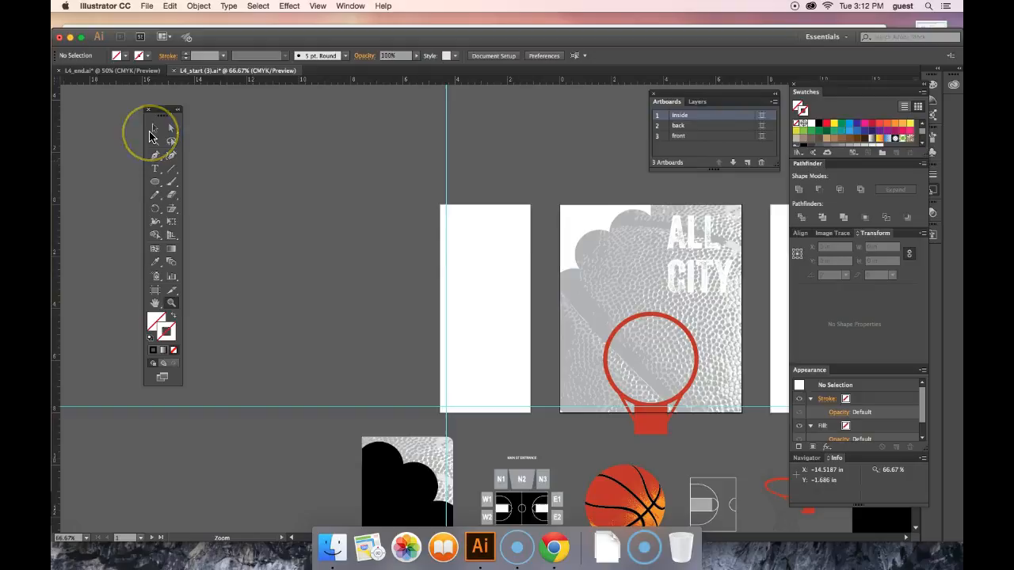
# Step: Move the ALL CITY text group from the inside artboard onto the front artboard, snapping it to the vertical and horizontal margin guides
pyautogui.click(150, 131)
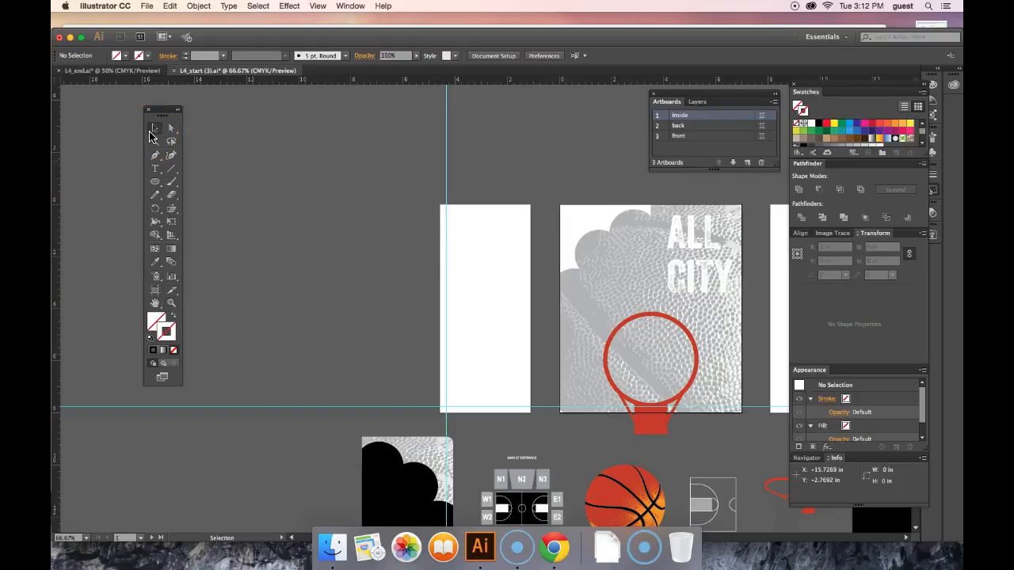
pyautogui.click(692, 240)
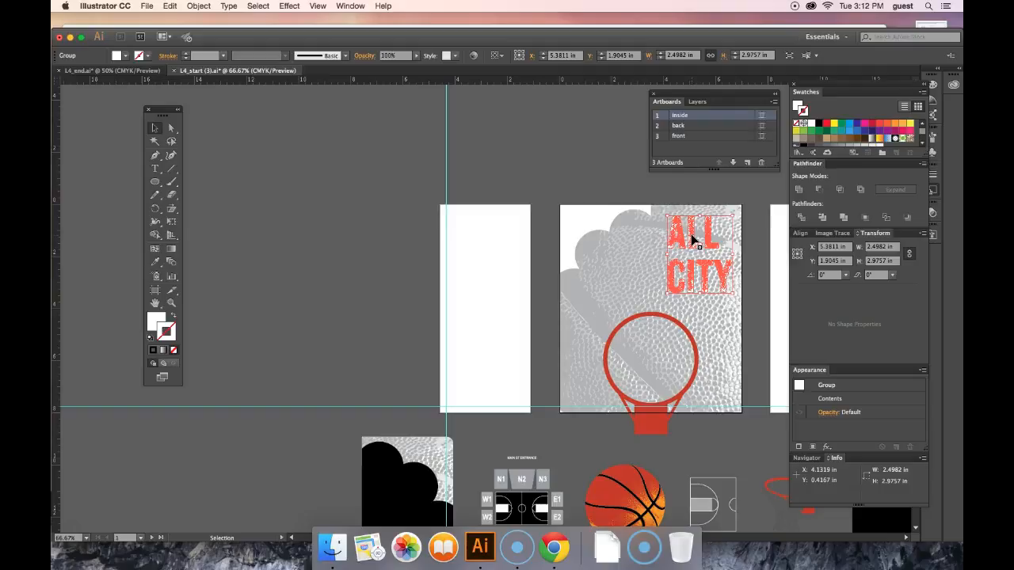
pyautogui.moveTo(681, 230); pyautogui.dragTo(473, 353)
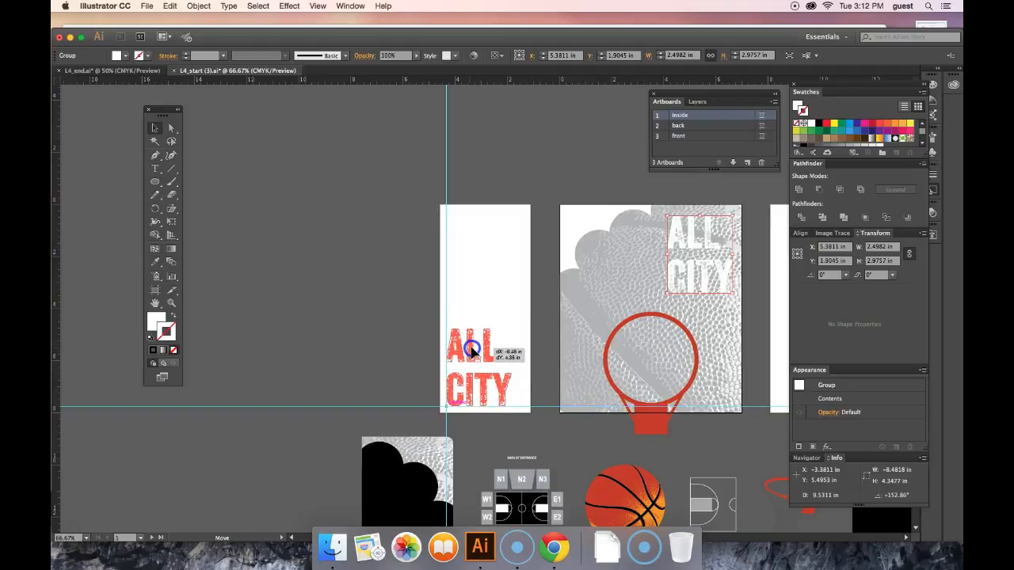
pyautogui.moveTo(473, 352); pyautogui.dragTo(472, 353)
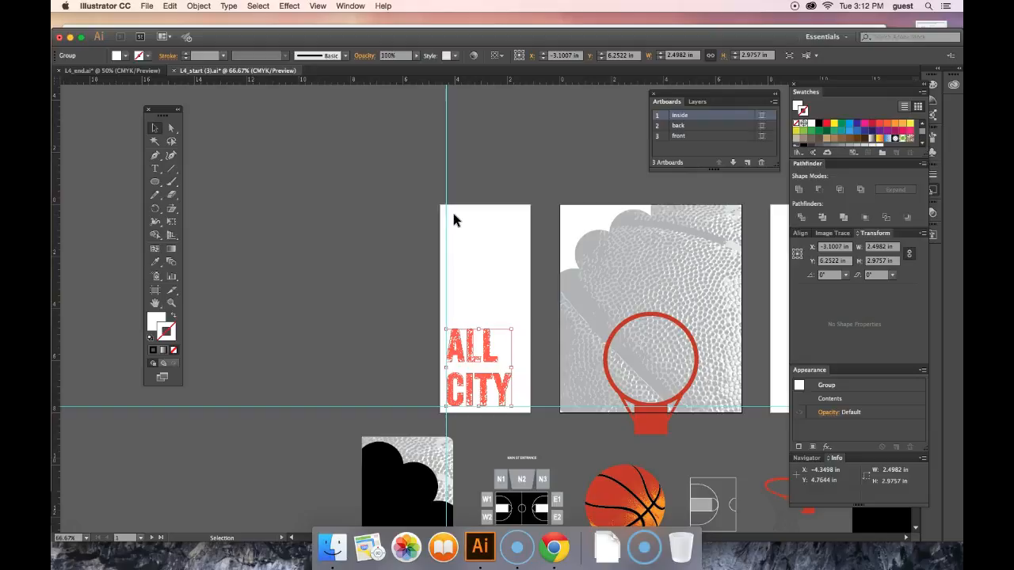
# Step: Make the front artboard active and fit it in the window to show the ALL CITY text against the margin guides
pyautogui.click(709, 138)
pyautogui.doubleClick(709, 138)
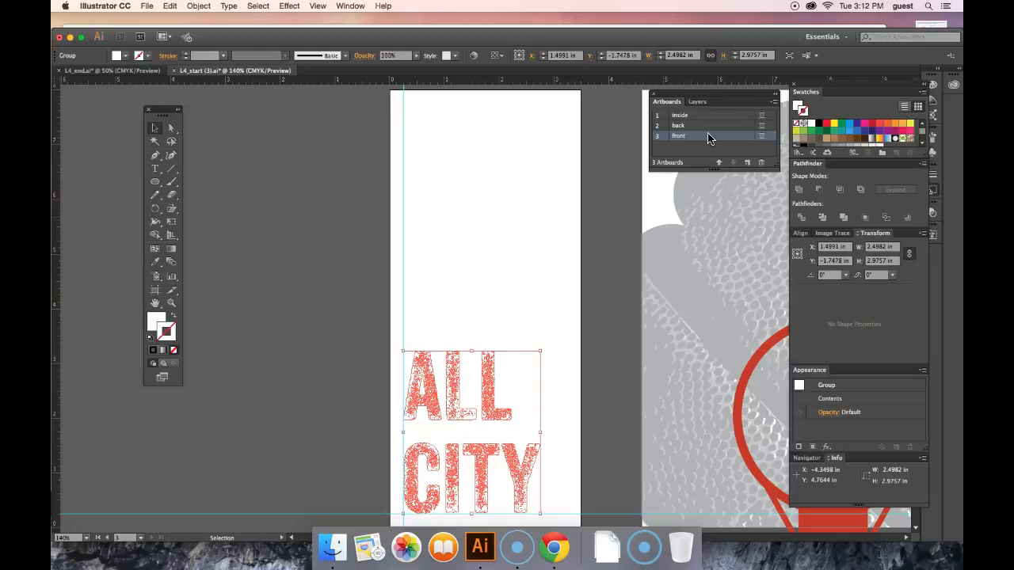
pyautogui.click(304, 375)
# Step: Select the black panel artwork below the front artboard and switch to the Artboard tool
pyautogui.press('super+minus')
pyautogui.press('super+minus')
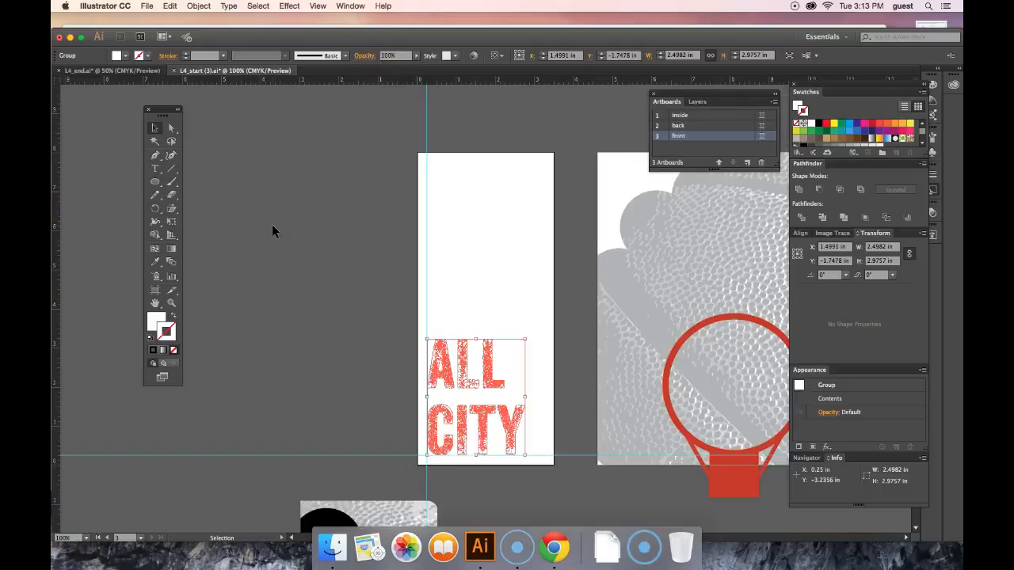
pyautogui.press('super+minus')
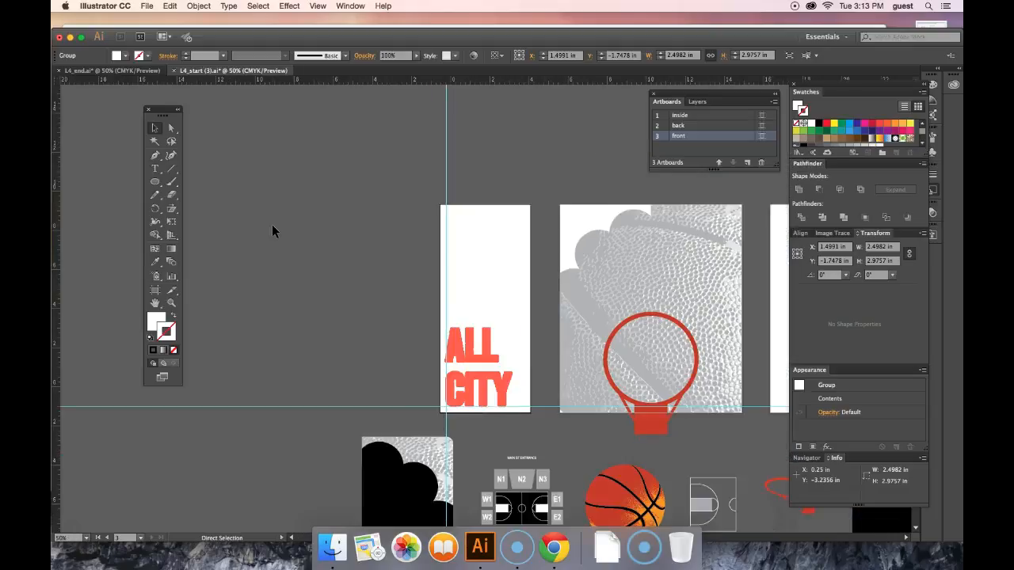
pyautogui.press('super+minus')
pyautogui.click(265, 563)
pyautogui.press('super+minus')
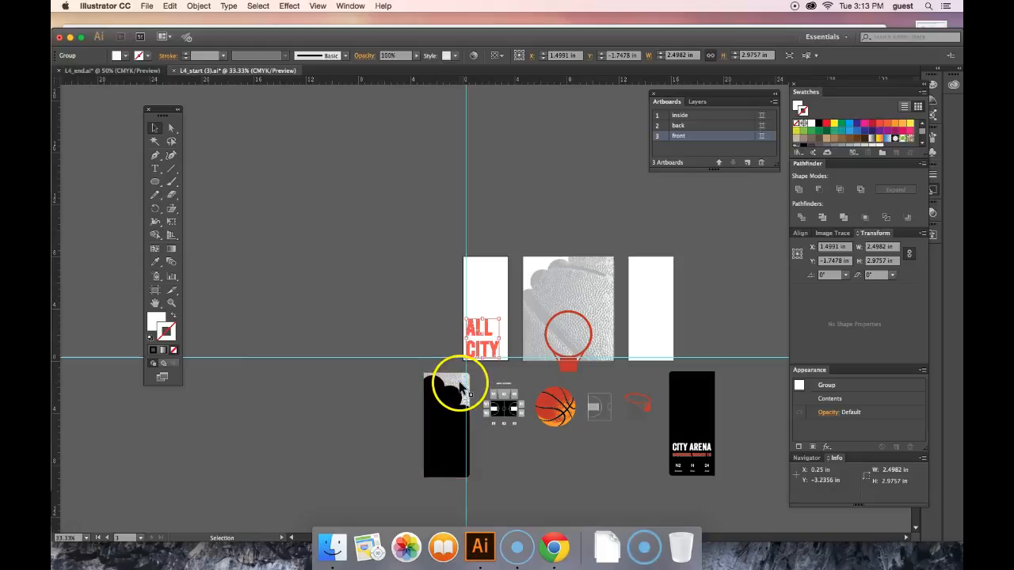
pyautogui.moveTo(397, 368); pyautogui.dragTo(469, 442)
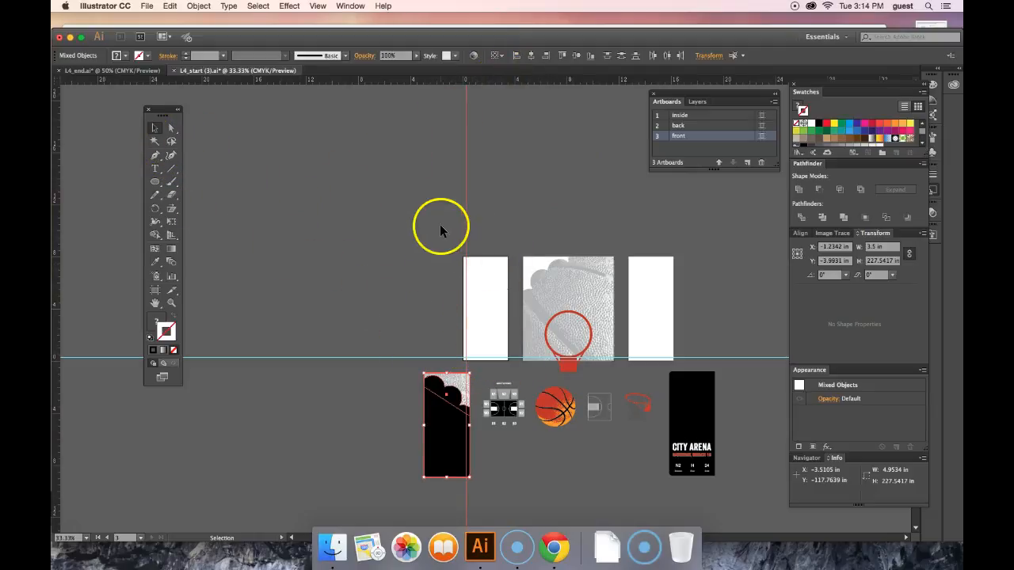
pyautogui.click(156, 291)
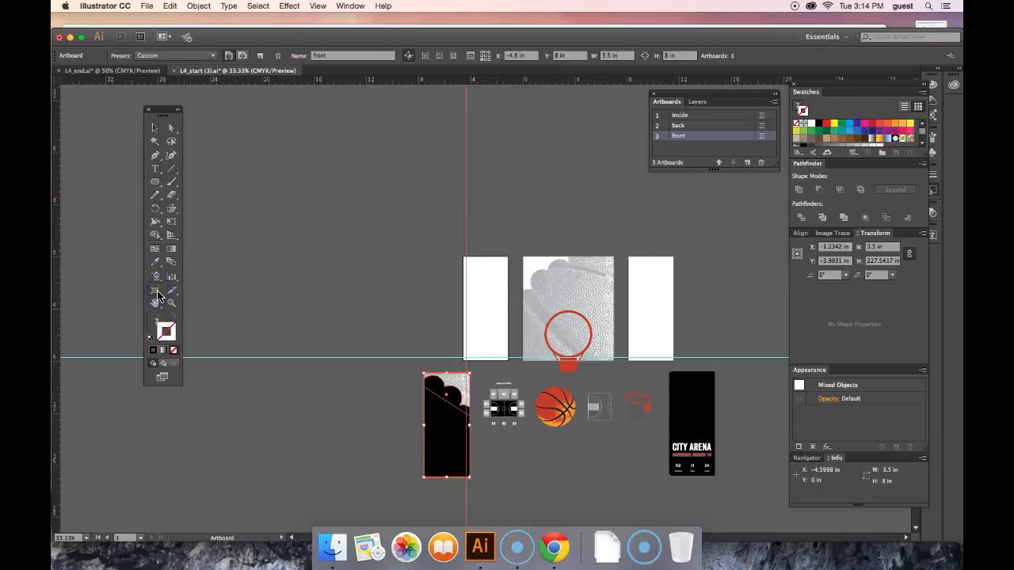